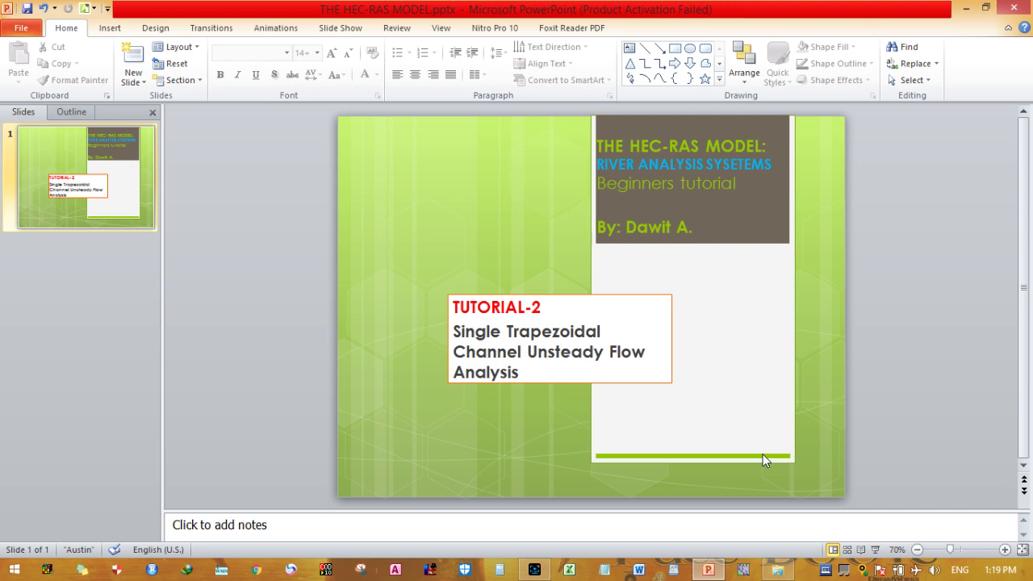
- Open the Trapezoid project from the Desktop\Trapezoidal folder in HEC-RAS
left_click(743, 570)
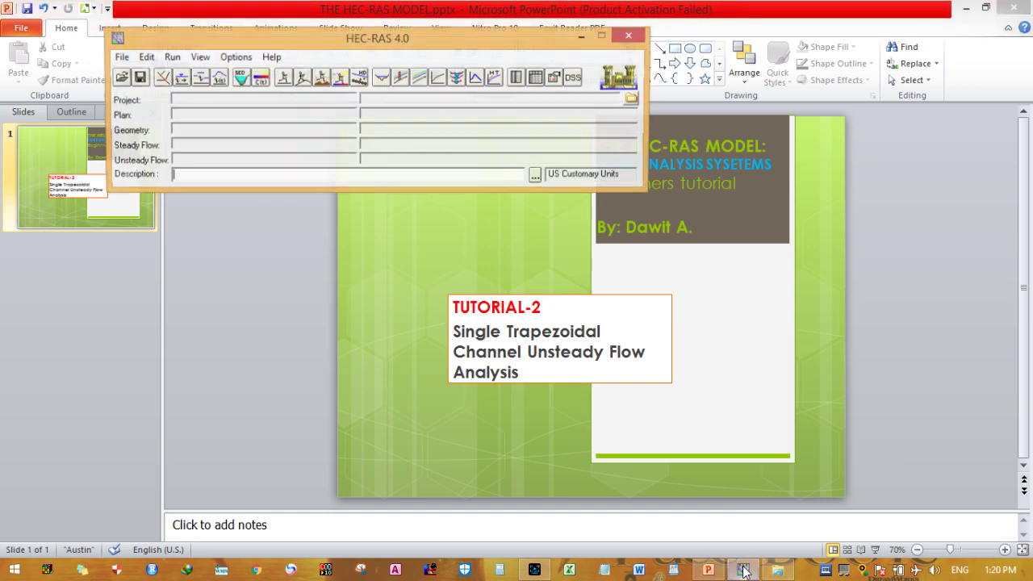
left_click(120, 58)
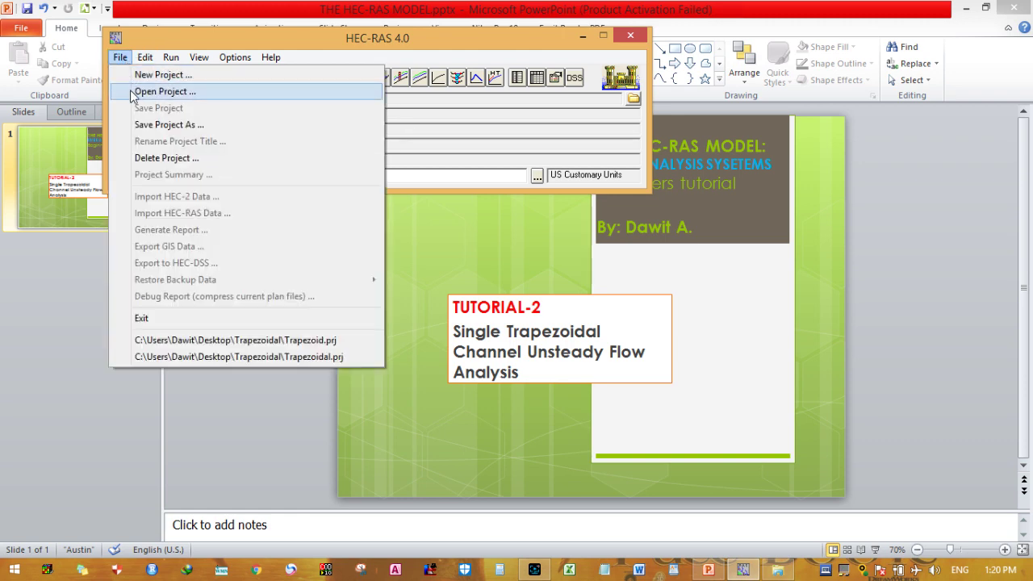
left_click(134, 91)
left_click(606, 236)
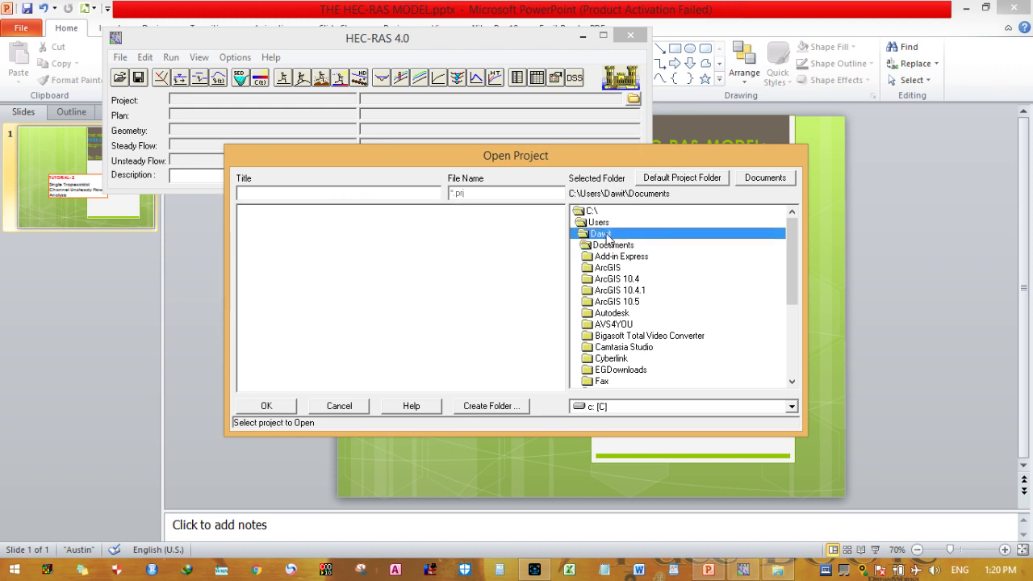
left_click(606, 236)
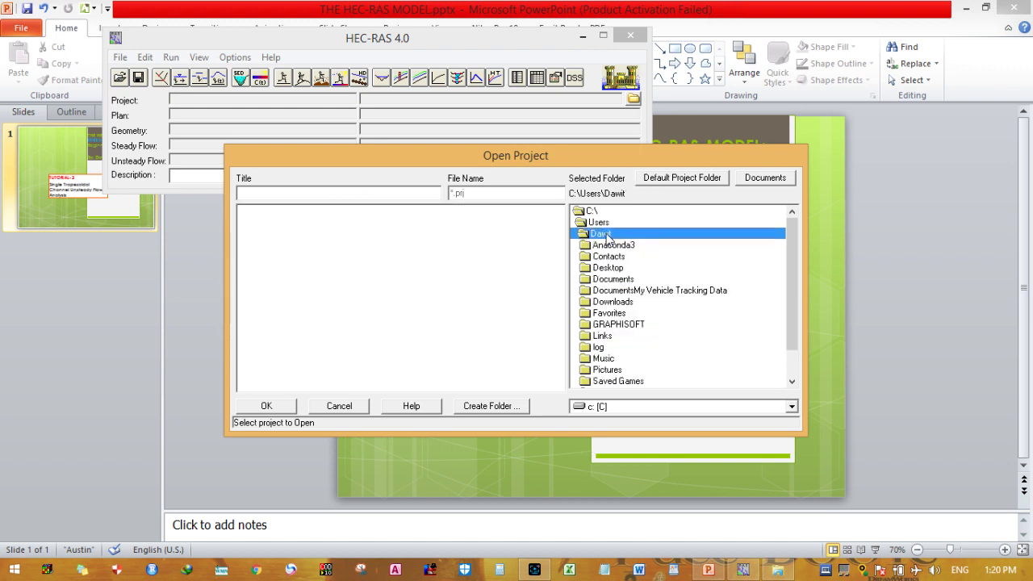
double_click(622, 275)
left_click(626, 371)
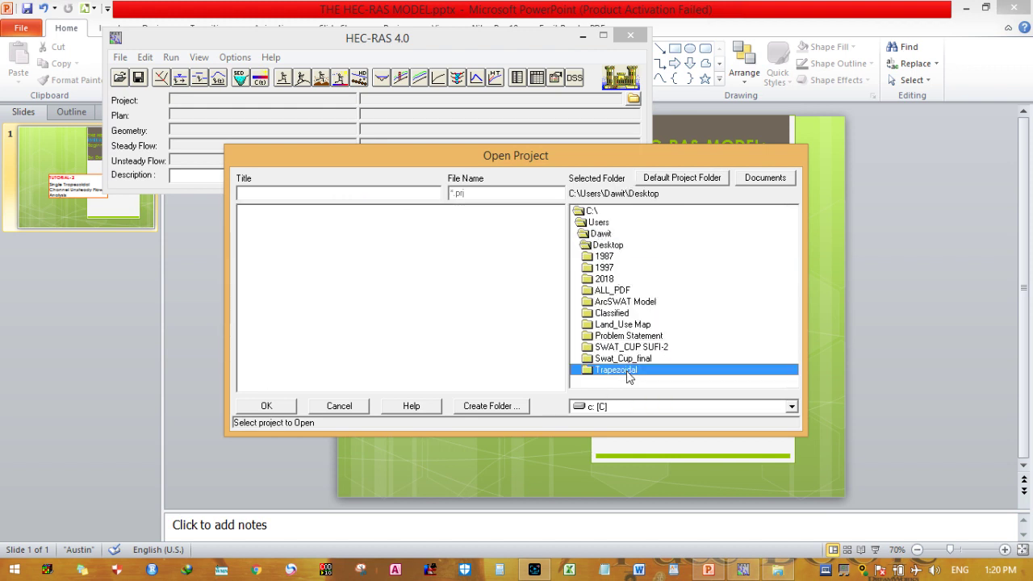
double_click(628, 372)
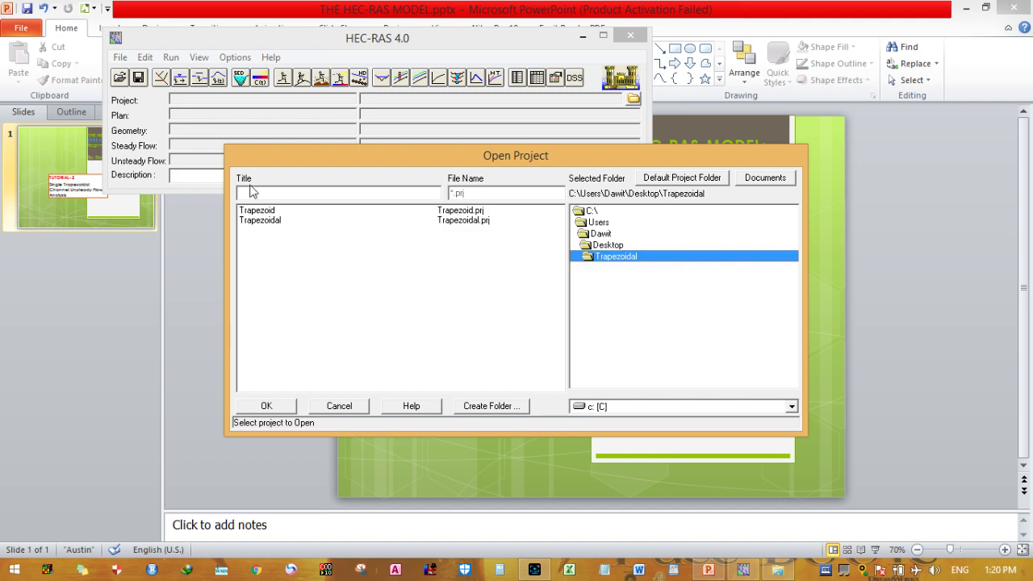
left_click(259, 211)
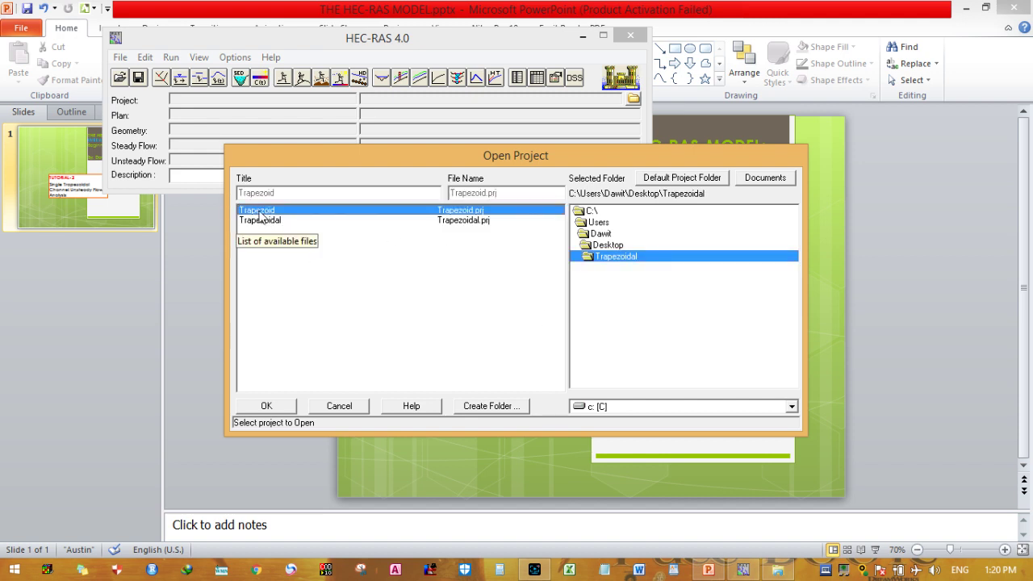
left_click(284, 409)
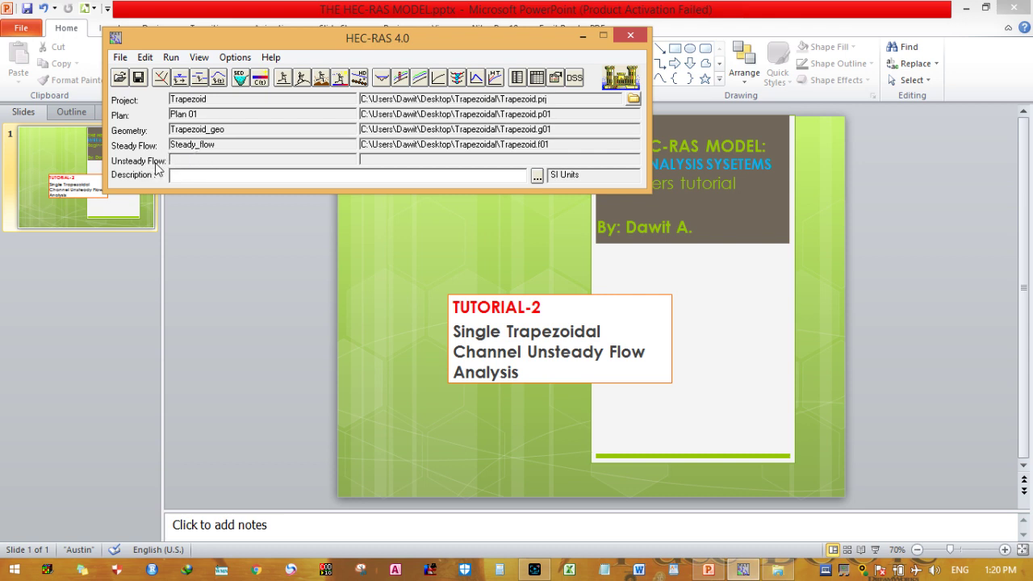
- Open the Unsteady Flow Data editor on its Initial Conditions page
left_click(146, 59)
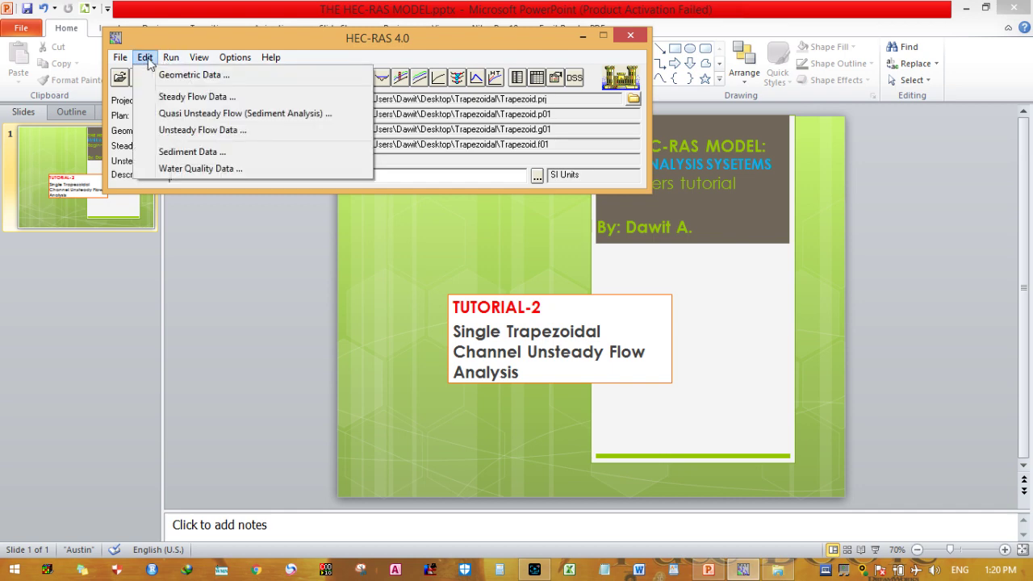
left_click(212, 130)
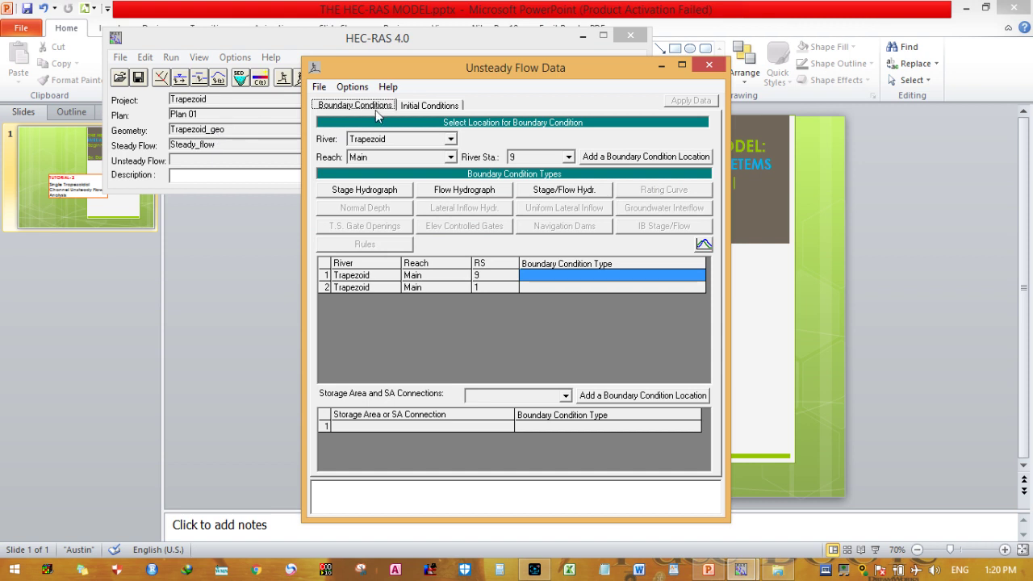
left_click(413, 108)
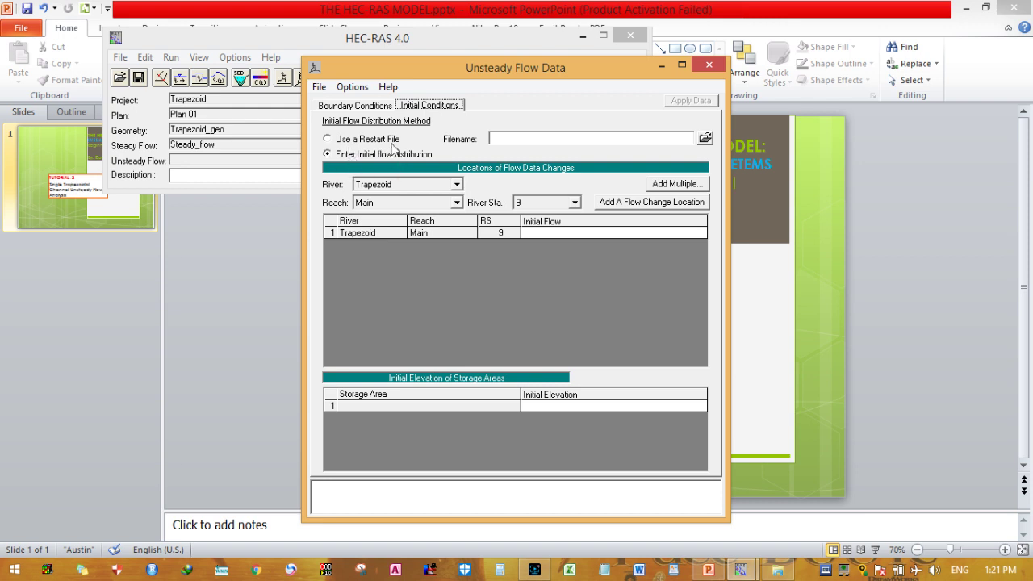
- Enter an initial flow of 0.1 for river station 9 and apply it
left_click(532, 232)
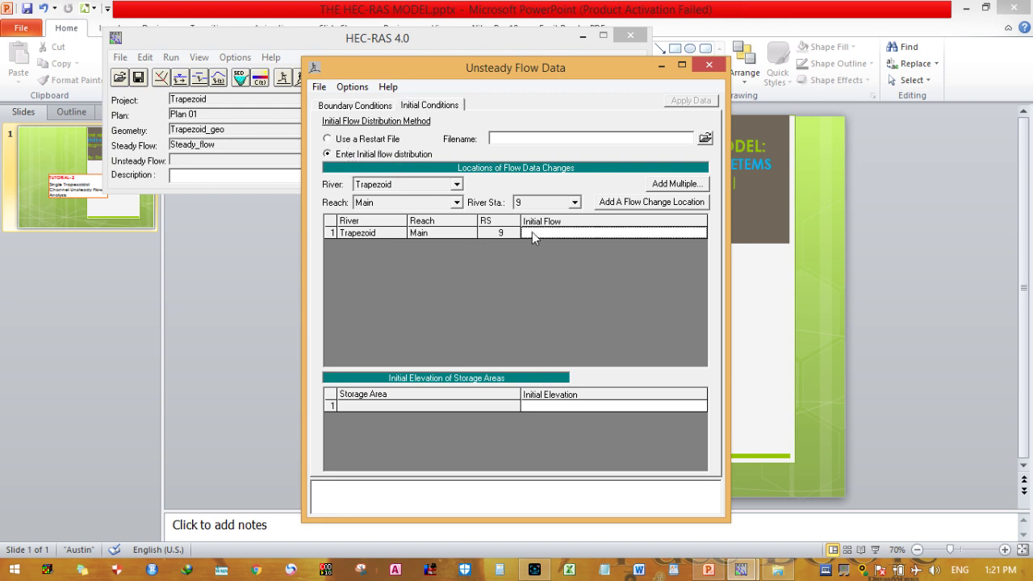
type("0.1")
left_click(709, 104)
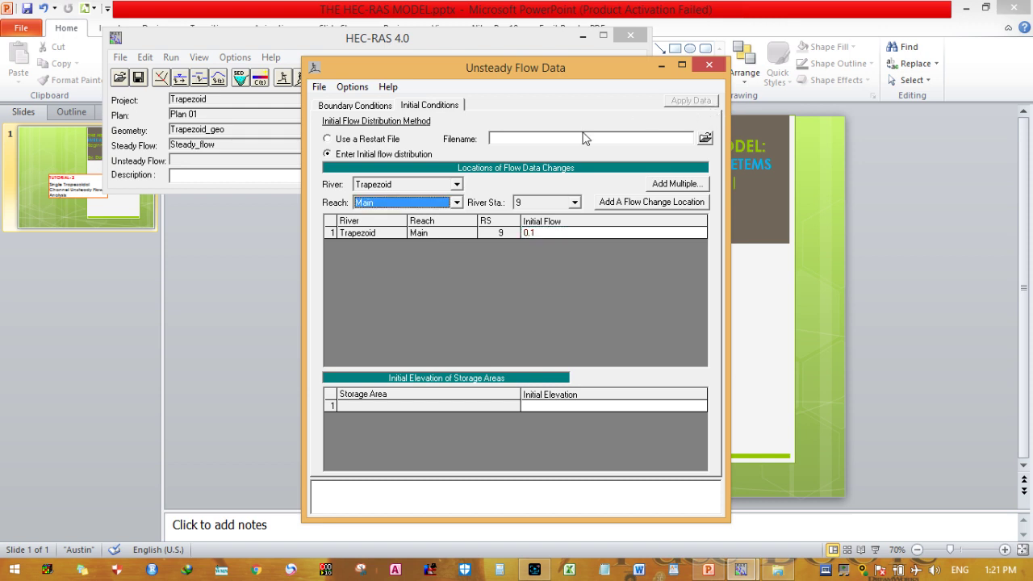
- Give station 1 a Normal Depth boundary with friction slope 0.005, then start station 9's flow hydrograph
left_click(354, 106)
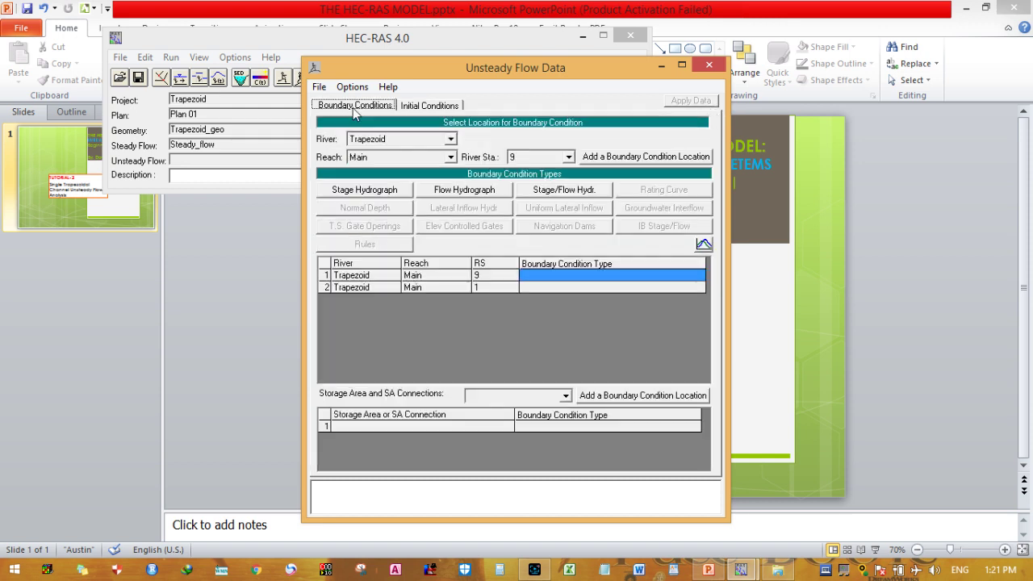
left_click(528, 287)
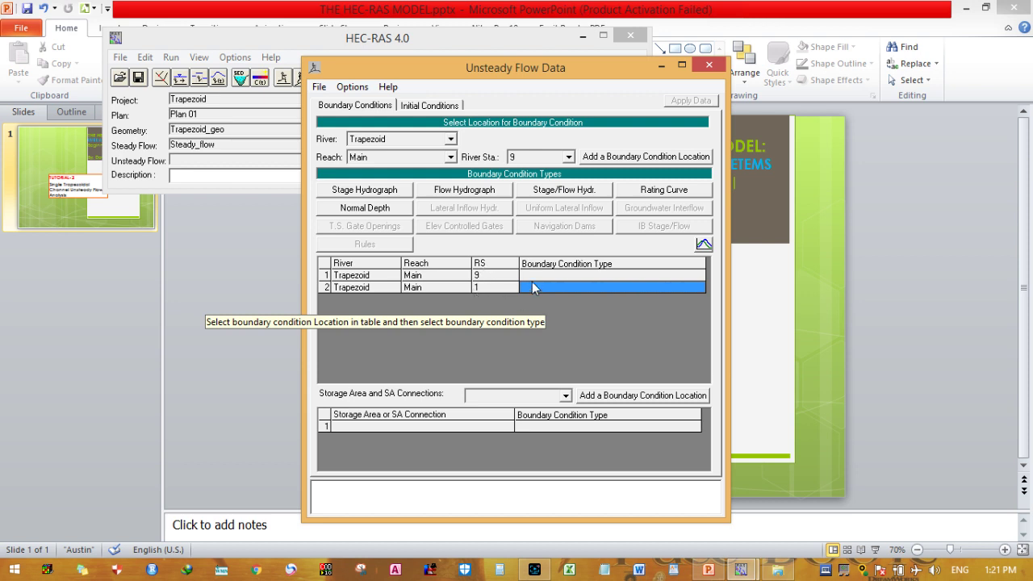
left_click(391, 209)
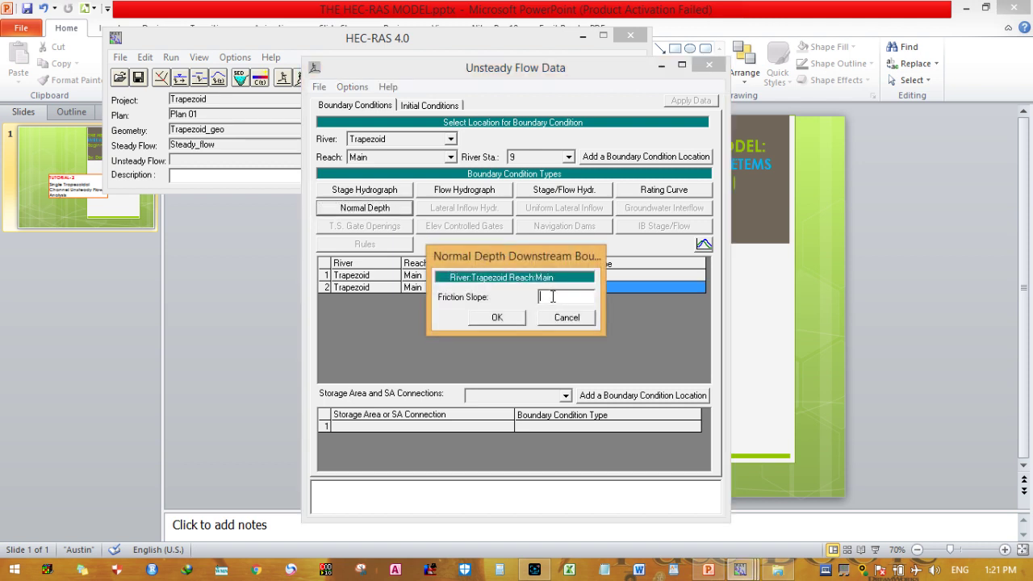
type("0.005")
left_click(503, 315)
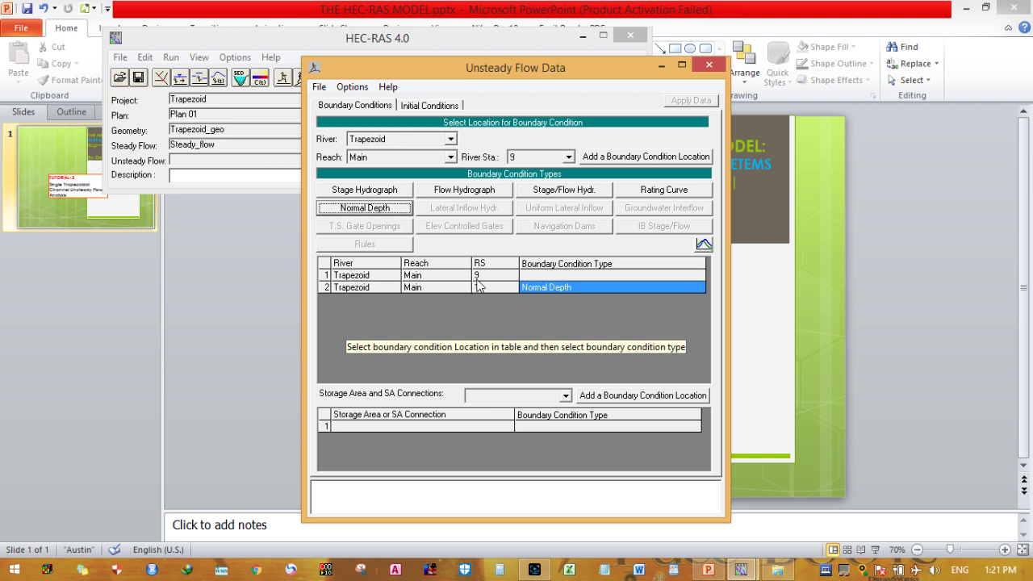
left_click(530, 278)
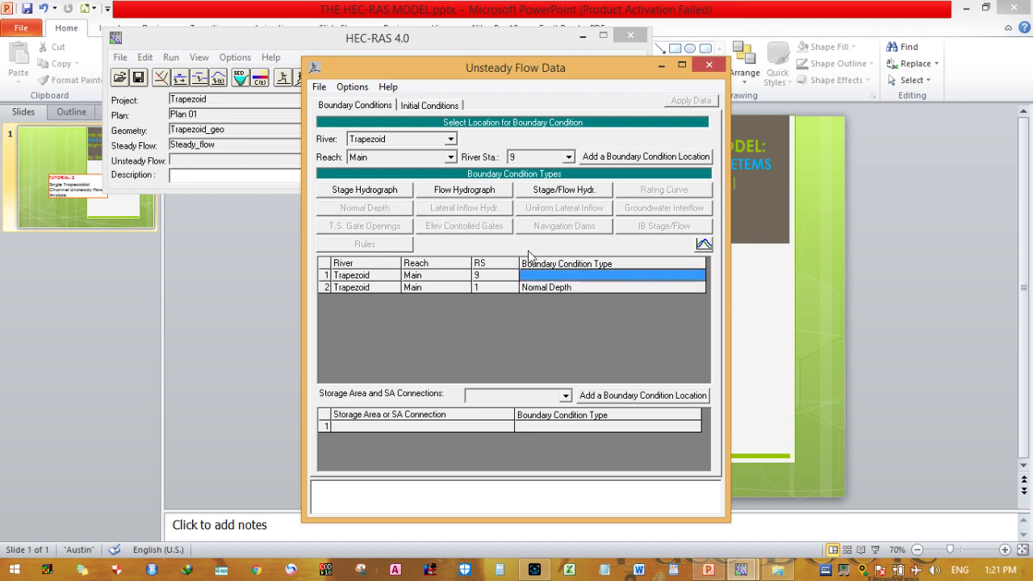
left_click(484, 190)
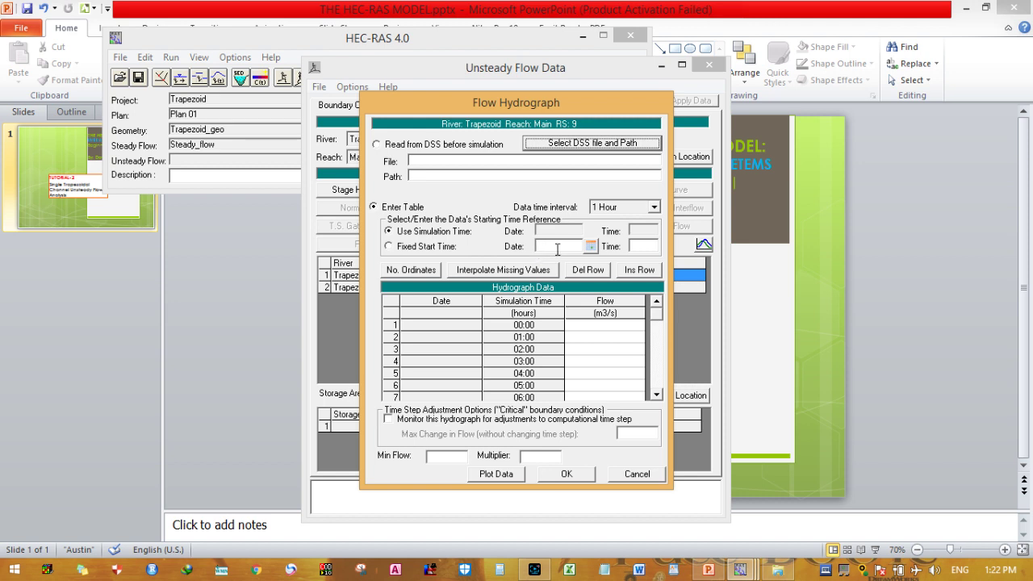
left_click(573, 327)
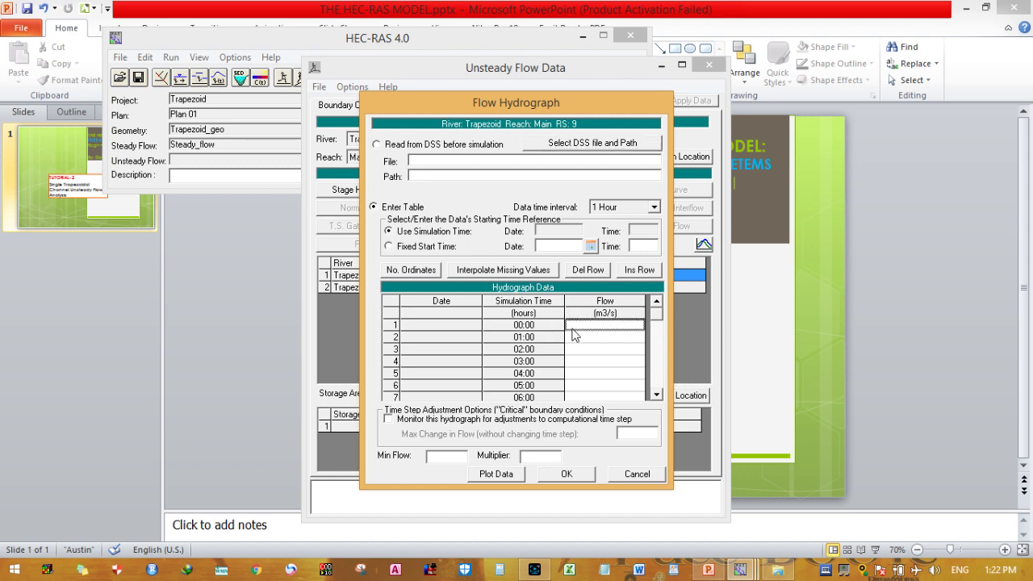
left_click(578, 349)
left_click(586, 374)
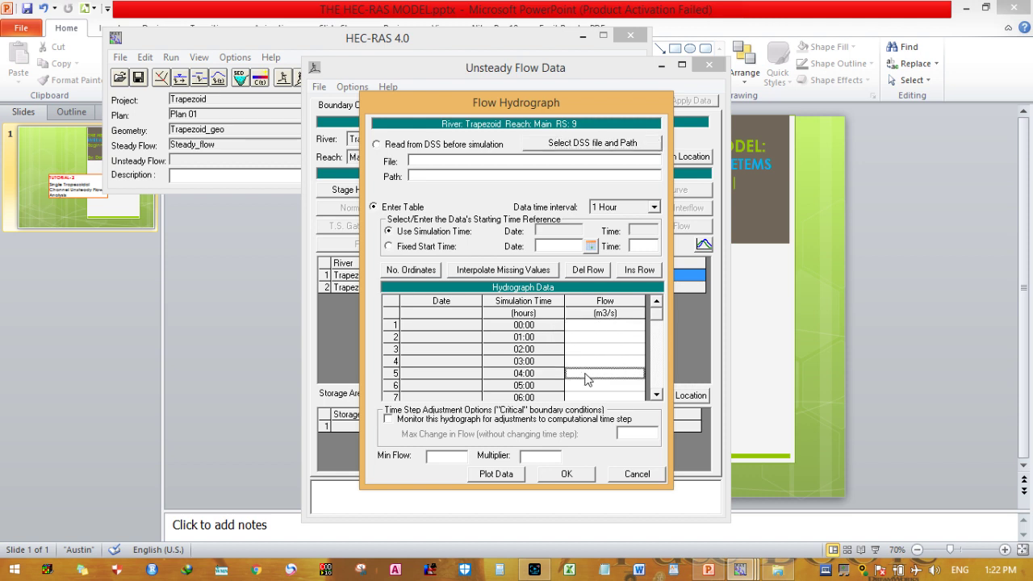
left_click(585, 328)
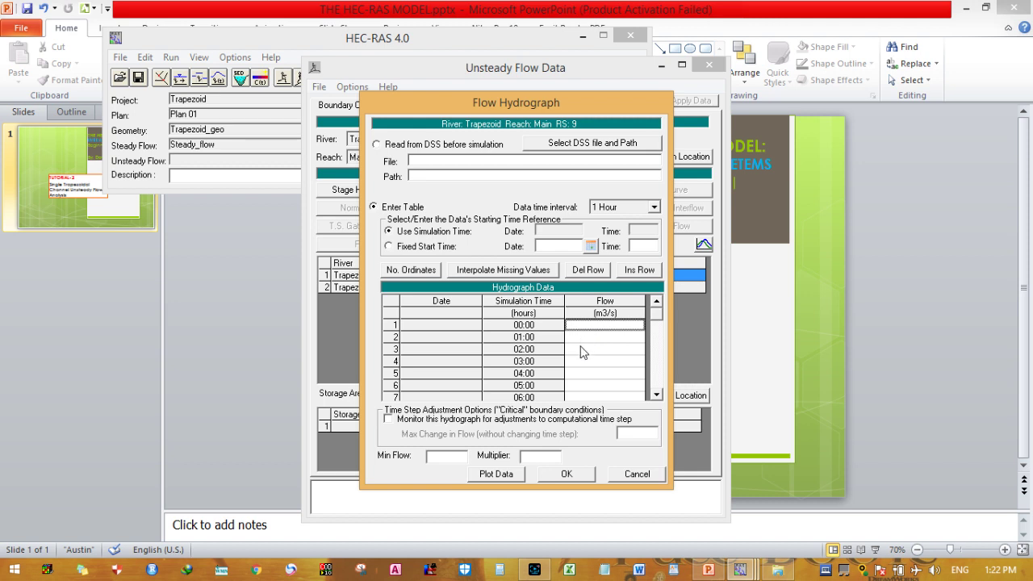
type("0.1")
- Fill station 9's hydrograph with hourly flows from 0.1 up to 78.65 m3/s and back to 2
left_click(596, 338)
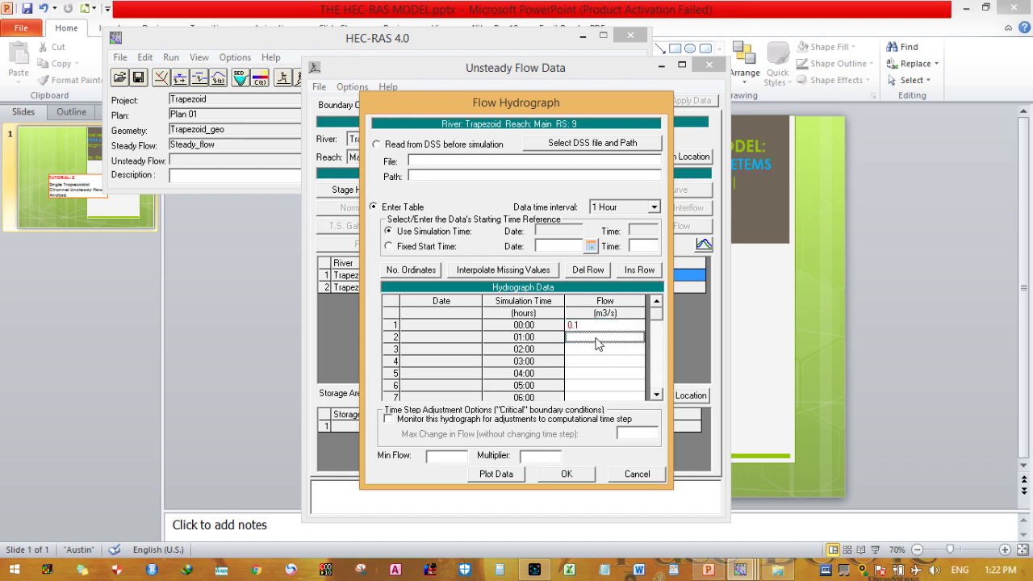
type("0.7")
left_click(597, 354)
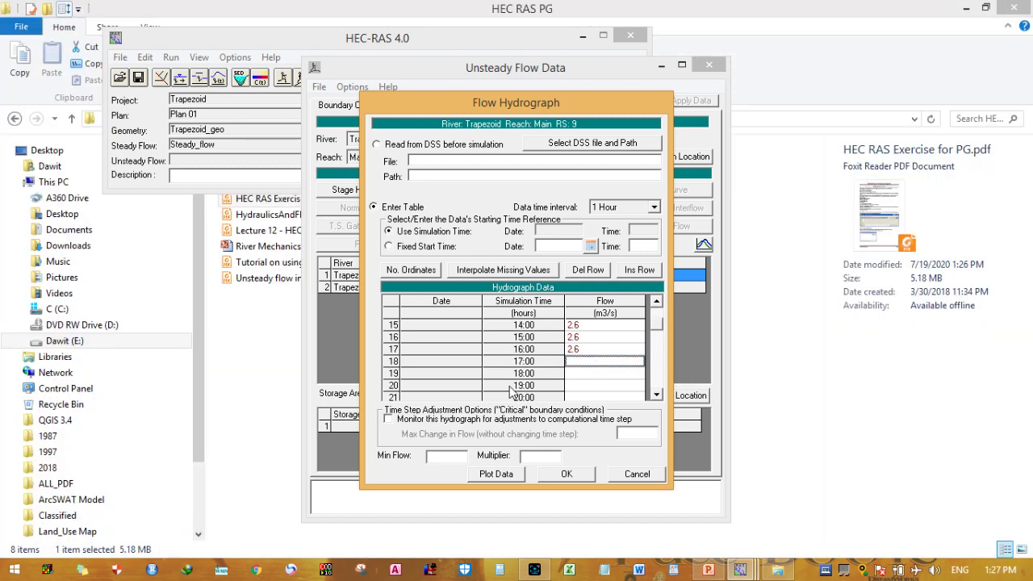
type("2")
key("Down")
type("2")
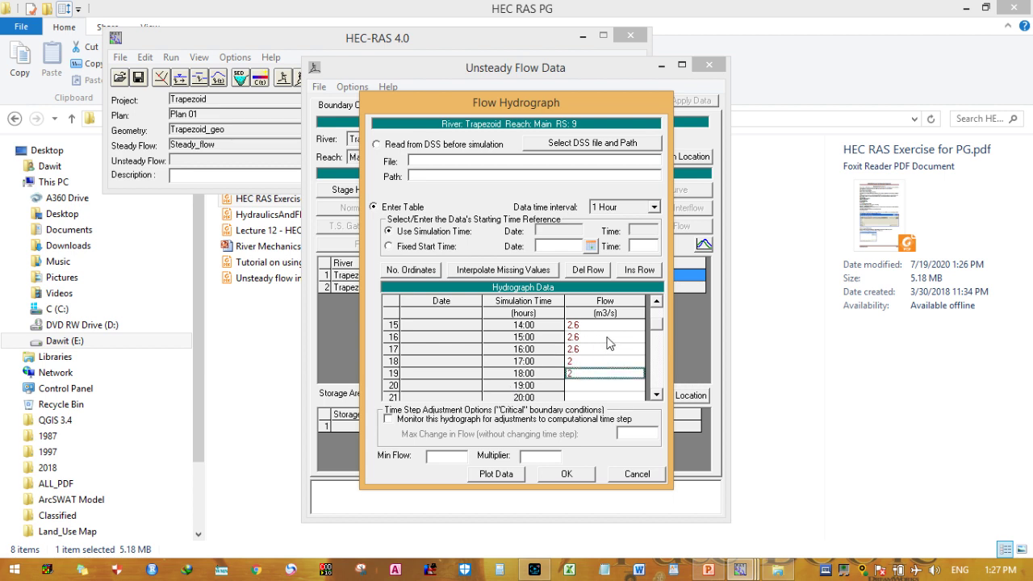
mouse_move(657, 326)
left_mouse_down()
mouse_move(656, 316)
mouse_move(657, 336)
mouse_move(658, 310)
left_mouse_up()
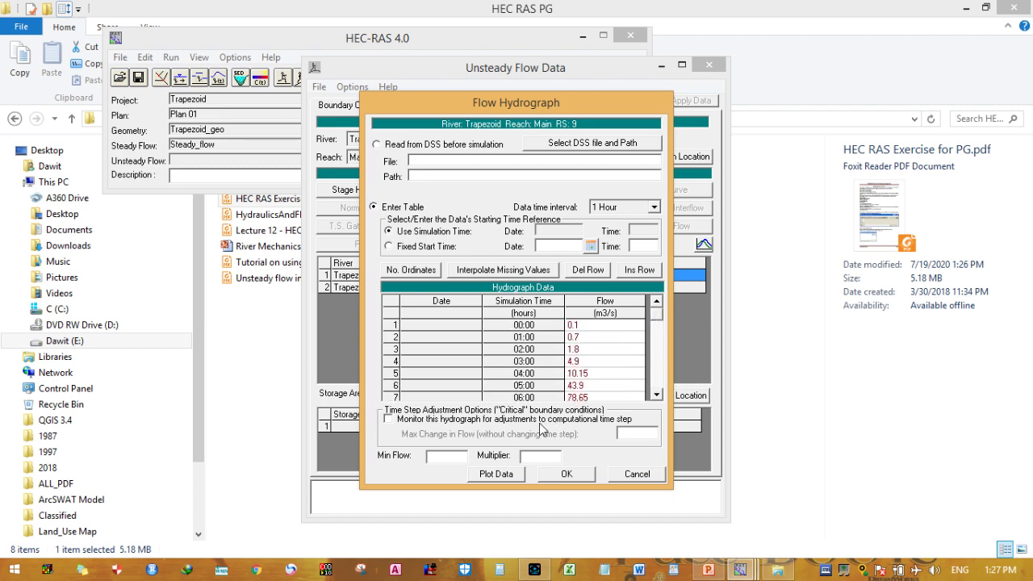
- Plot station 9's hydrograph to check it, then accept it as the boundary condition
left_click(510, 474)
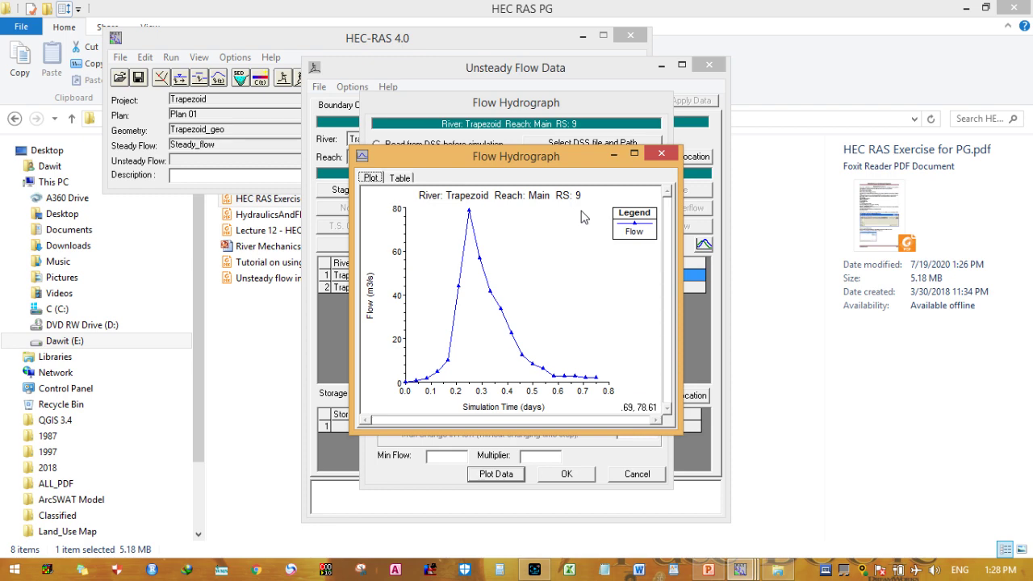
left_click(660, 154)
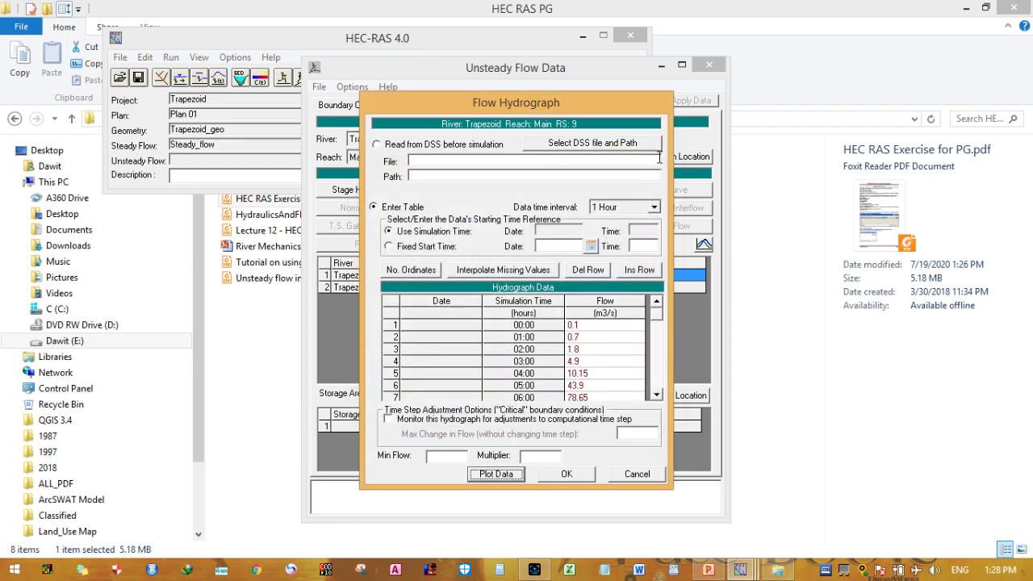
left_click(589, 473)
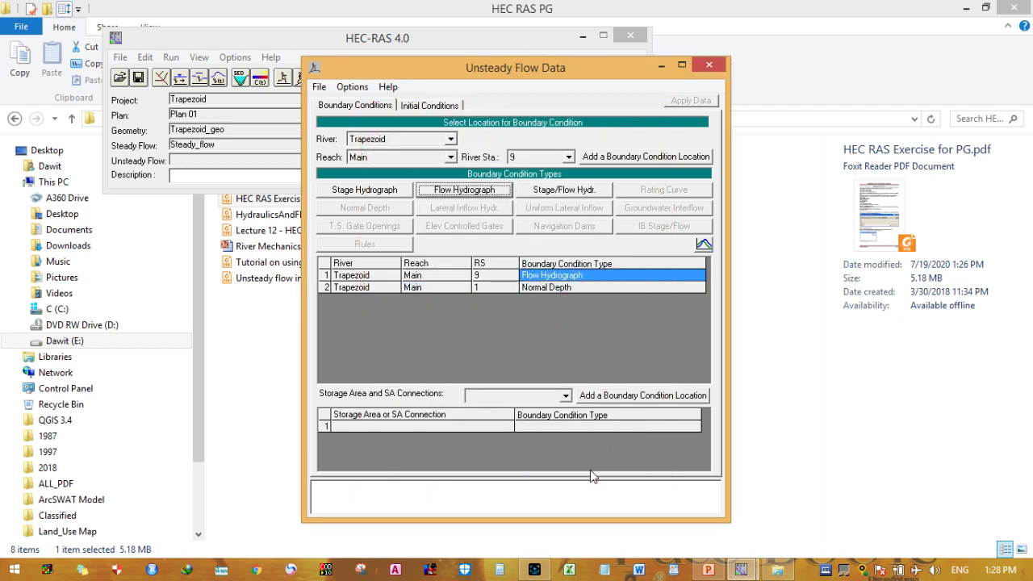
key("Down")
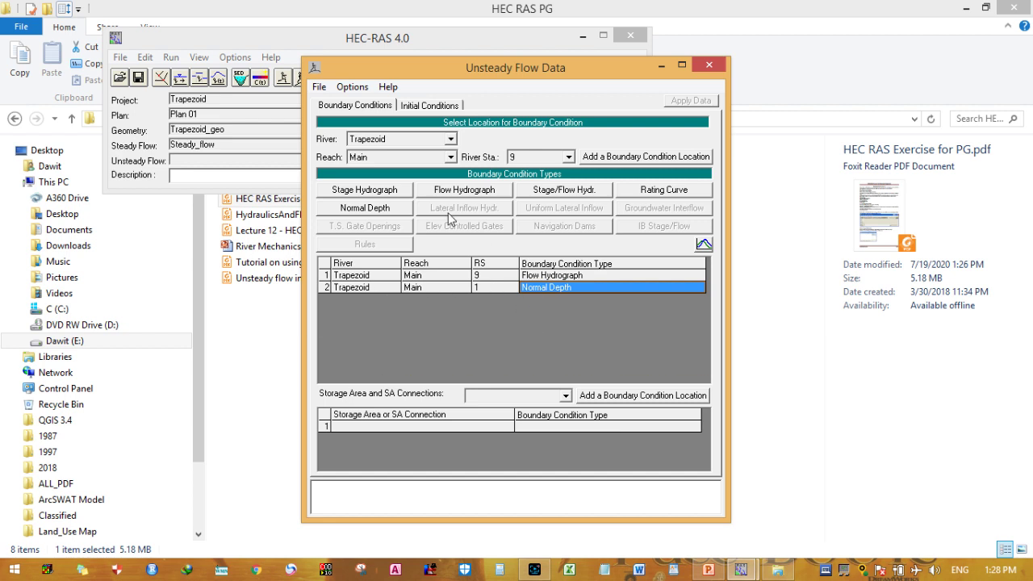
- Save the unsteady flow data under the title Hydrograph1 and close the editor
left_click(319, 87)
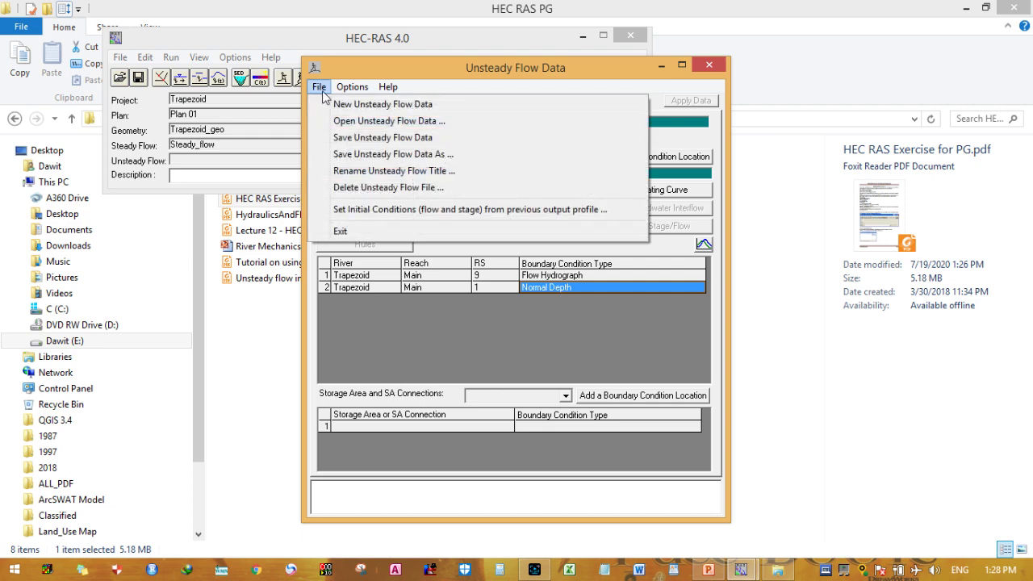
left_click(340, 139)
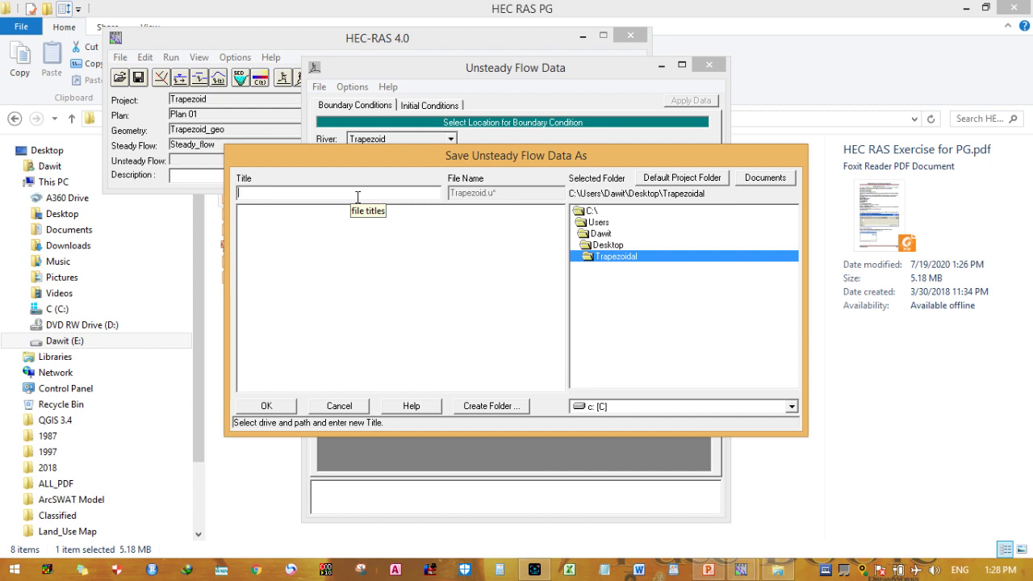
type("Hydrograph1")
left_click(267, 405)
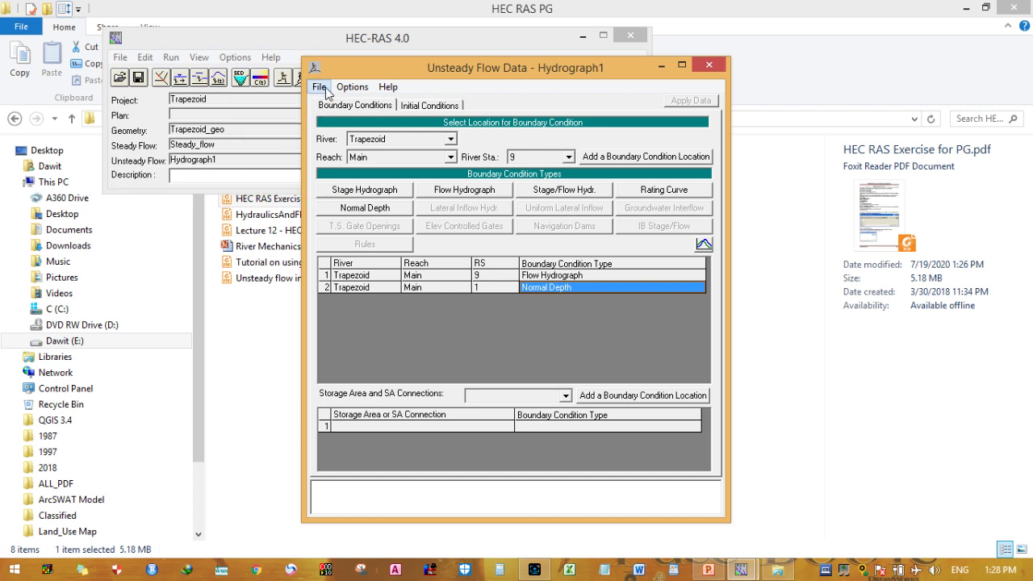
left_click(707, 66)
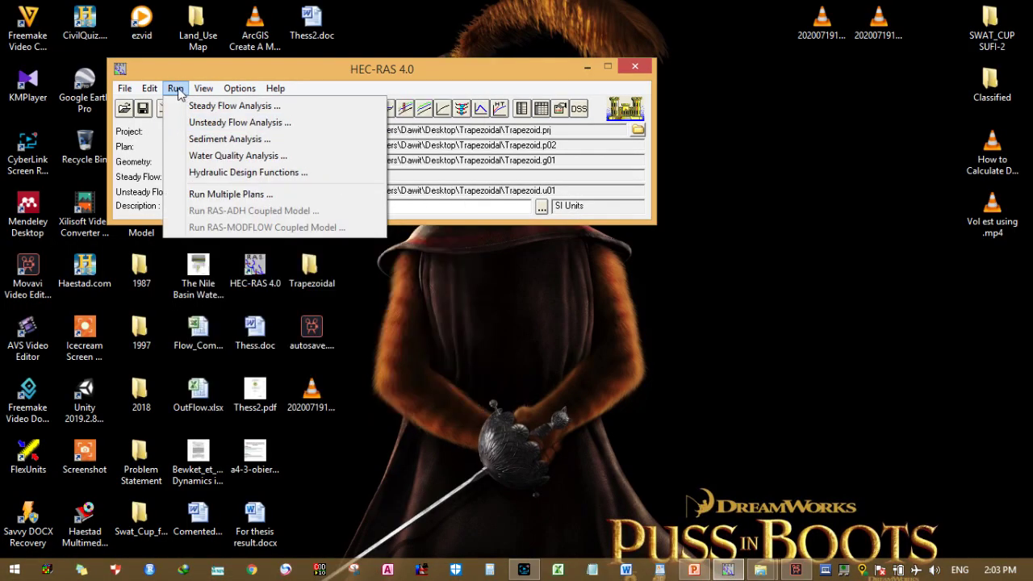
- Open the unsteady flow analysis, check the Plan02 short ID, and toggle the Programs to Run boxes
left_click(182, 126)
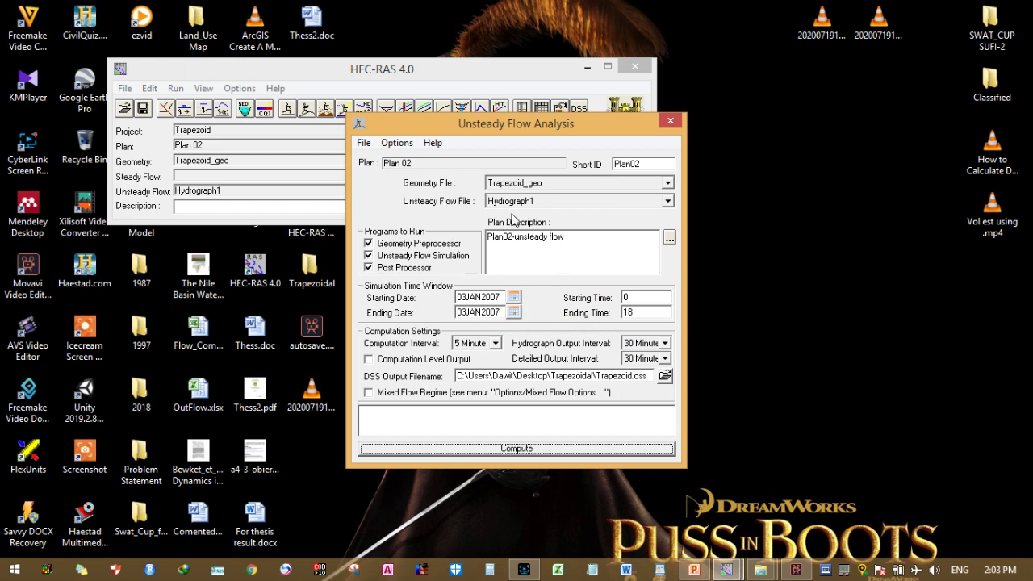
left_click(641, 164)
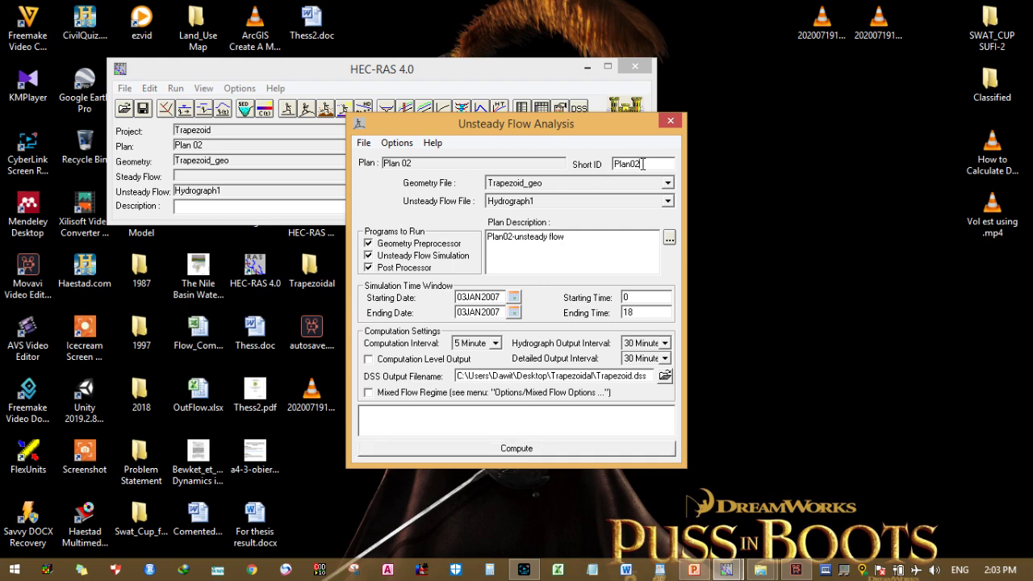
left_click_drag(642, 164, 614, 165)
left_click(370, 244)
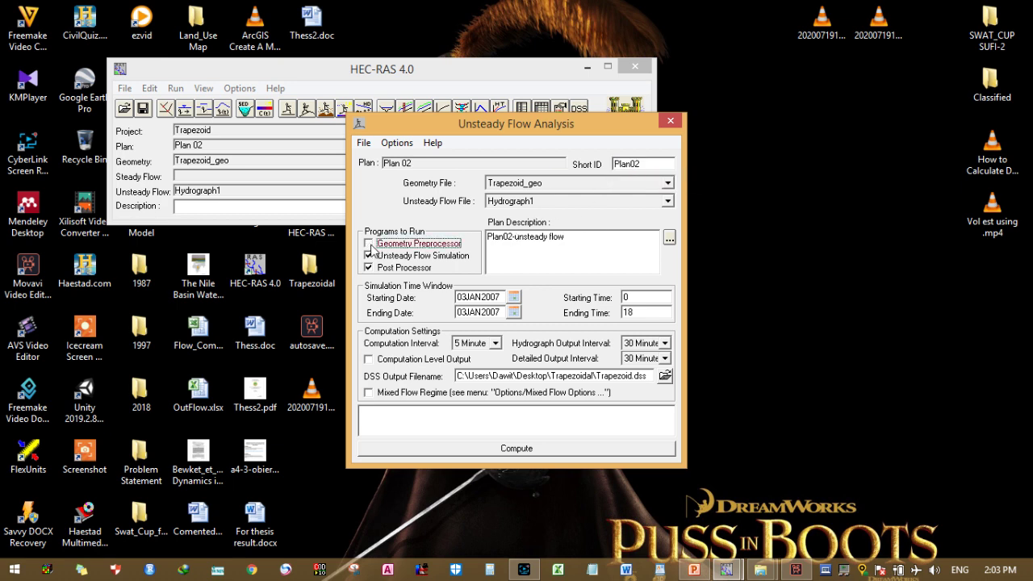
left_click(369, 255)
left_click(369, 267)
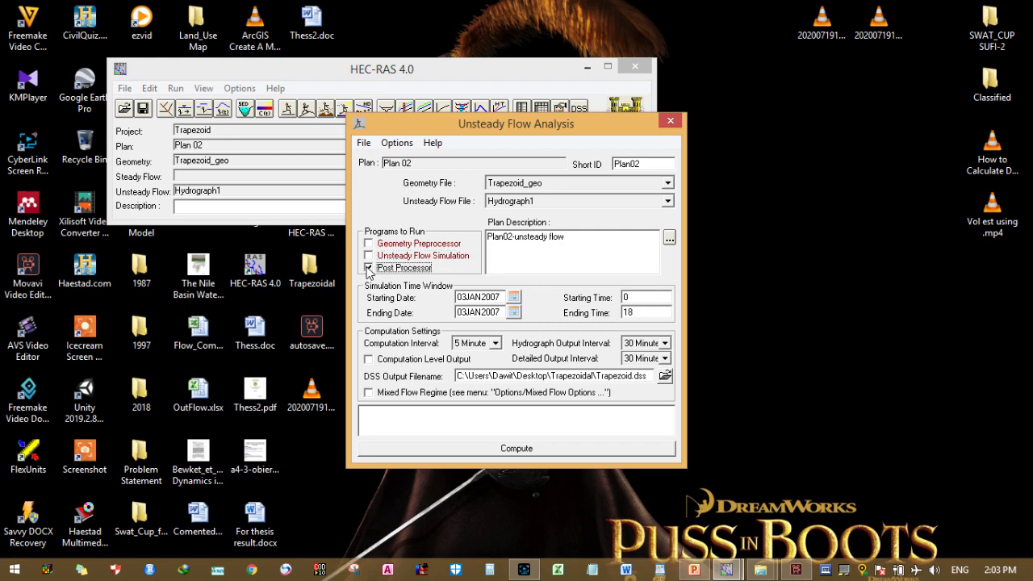
left_click(368, 244)
left_click(368, 254)
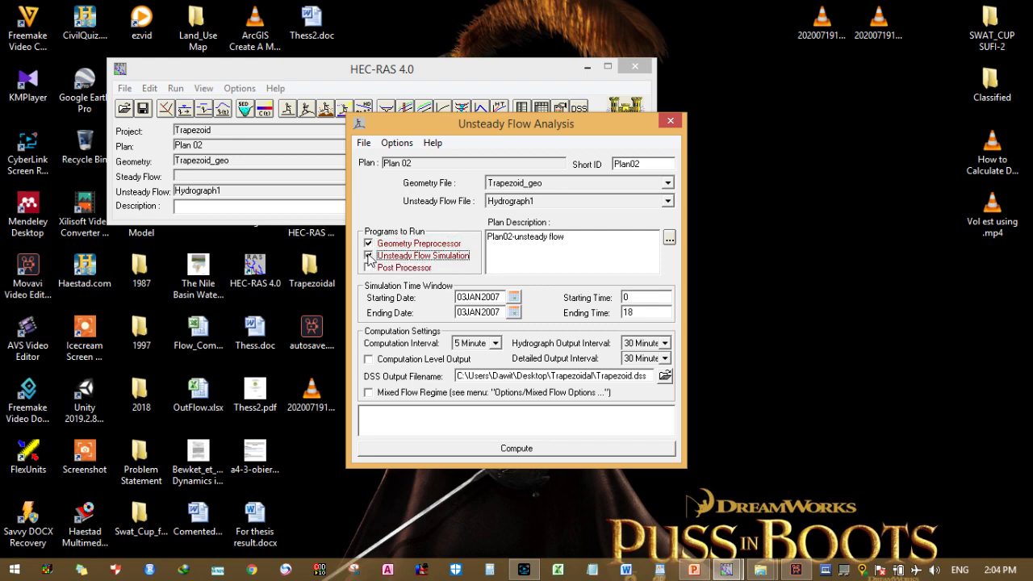
- Re-enable post processing and set the simulation ending date to 03JAN2007
left_click(368, 269)
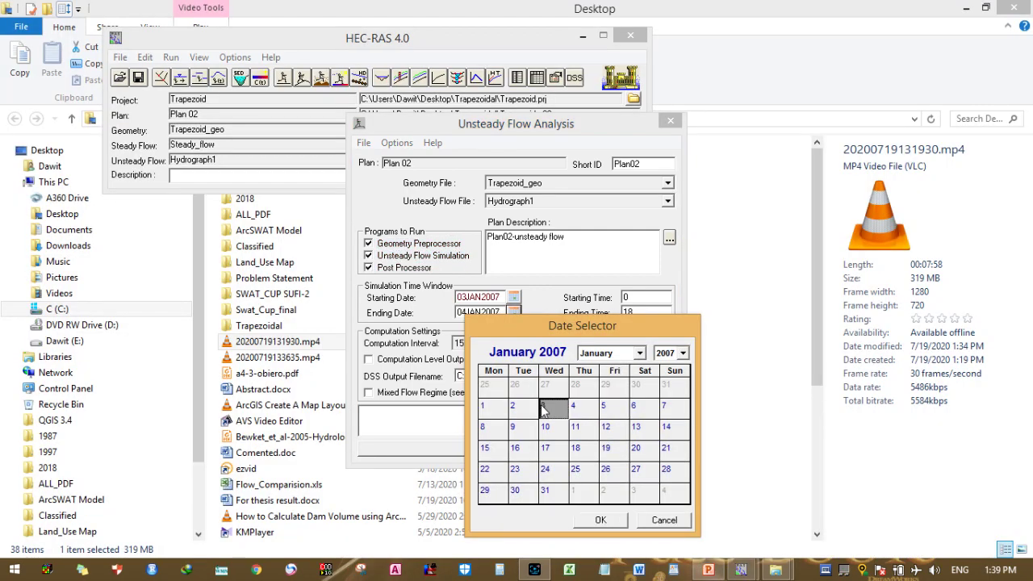
left_click(602, 521)
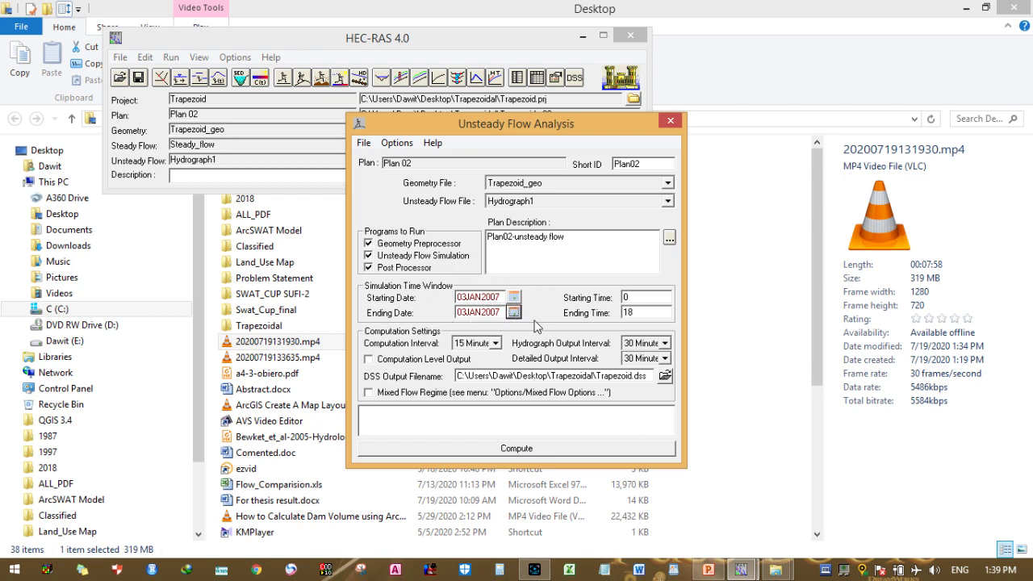
left_click(630, 297)
- Set the computation interval to 5 Minute
left_click(496, 344)
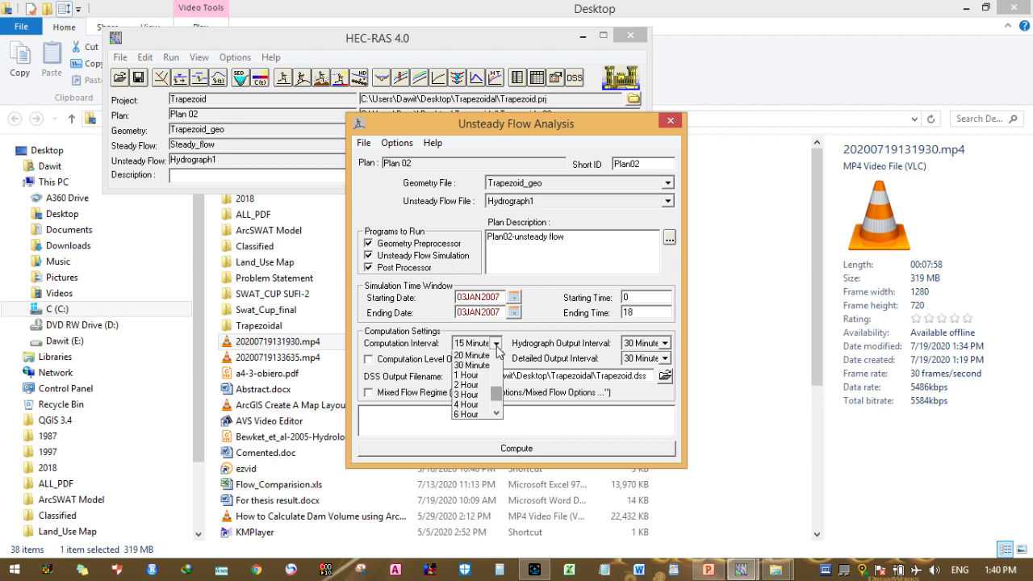
left_click_drag(497, 406, 495, 377)
left_click(474, 376)
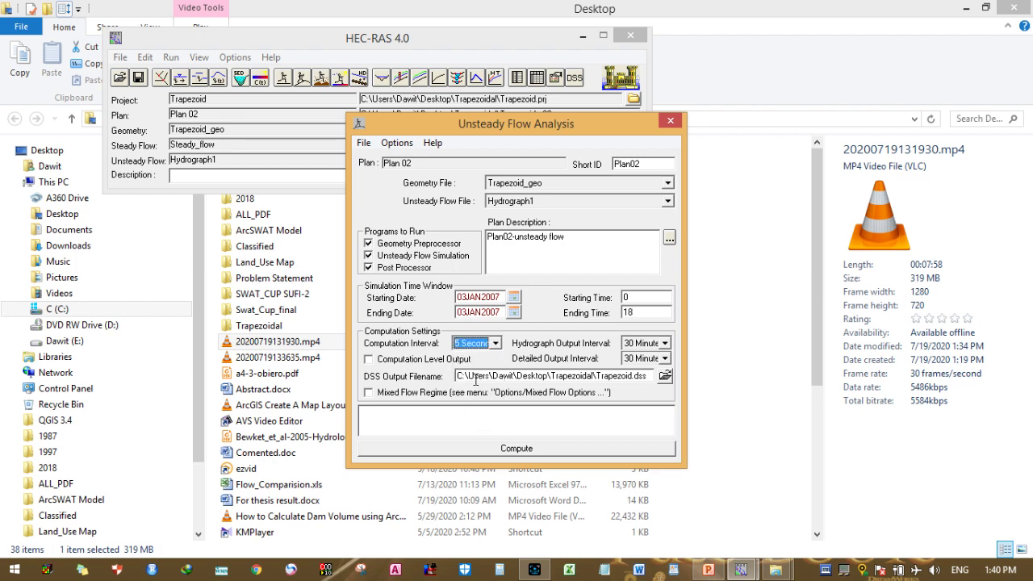
left_click(497, 344)
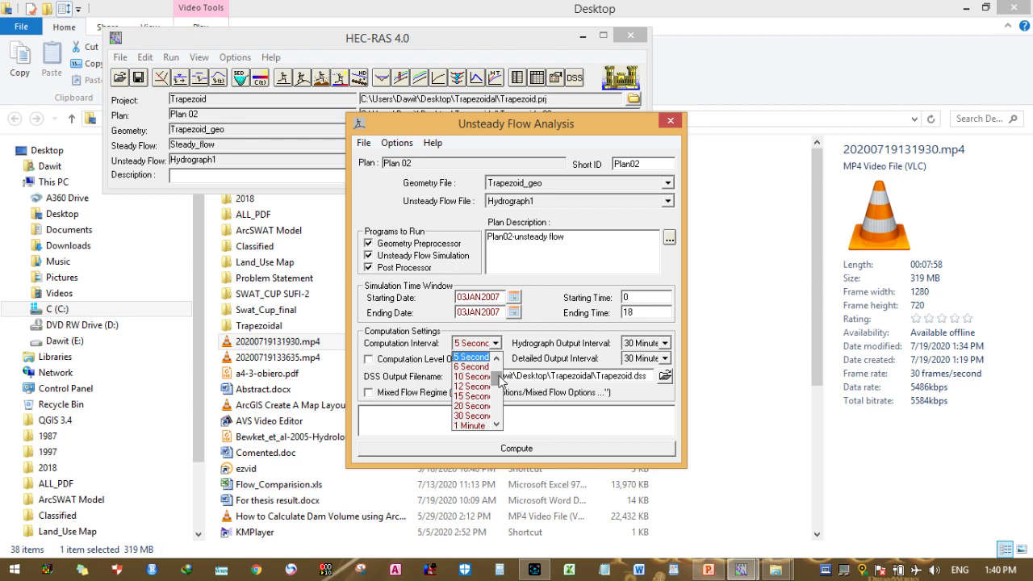
left_click(497, 426)
left_click(497, 426)
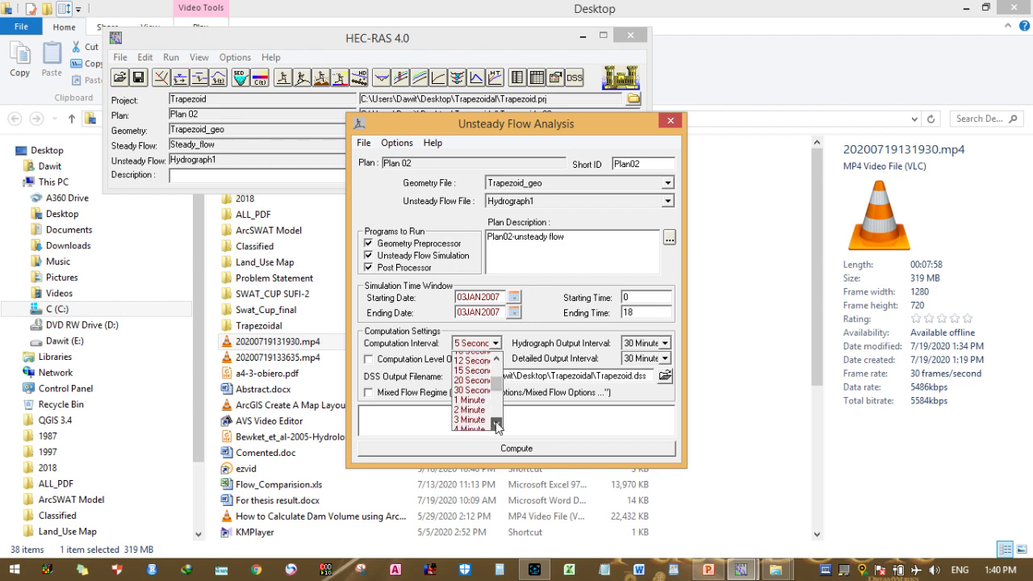
left_click(497, 426)
left_click(497, 426)
left_click(497, 426)
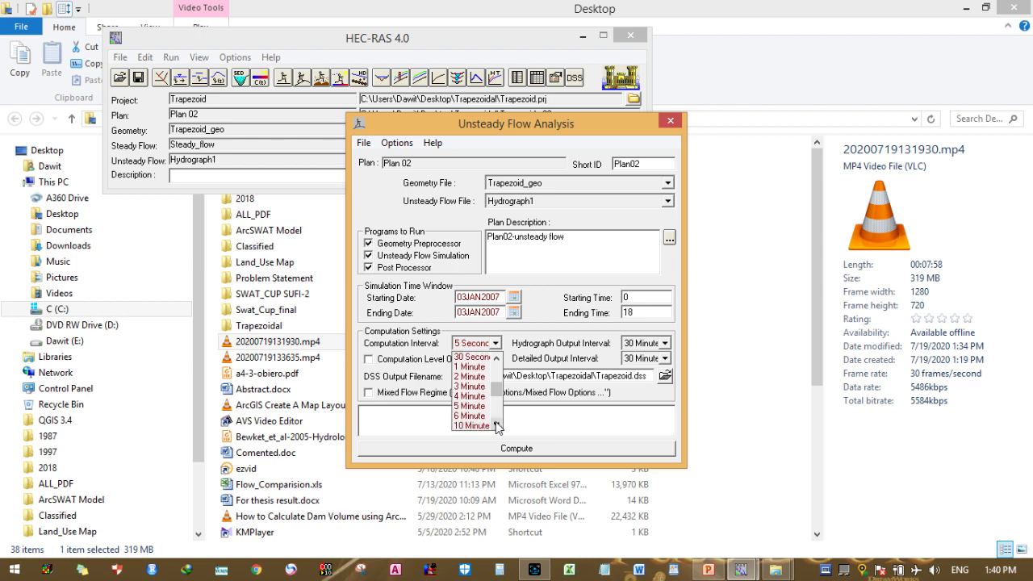
left_click(476, 409)
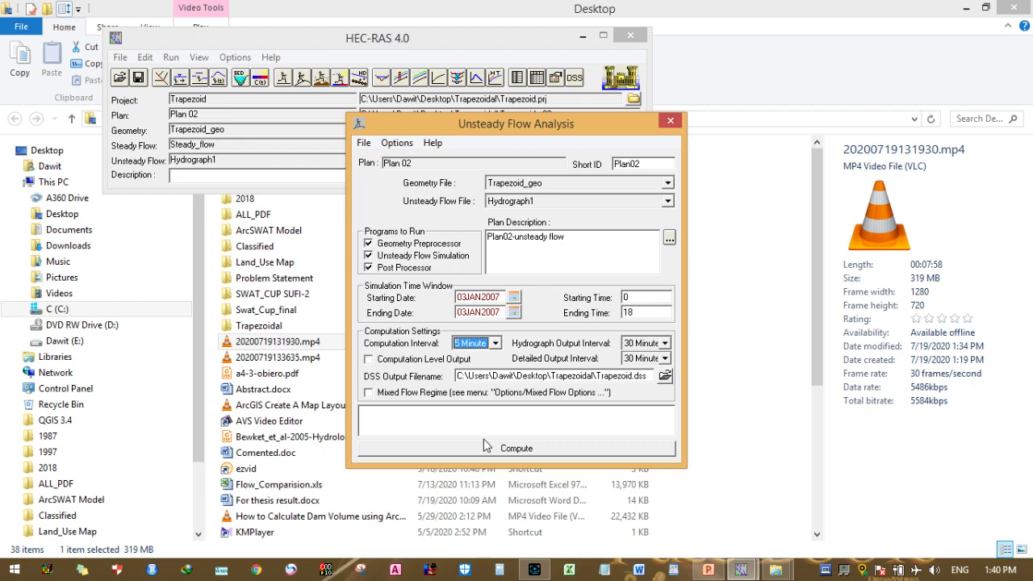
- Compute the Plan 02 unsteady analysis, save the plan, and close the analysis window
left_click(528, 449)
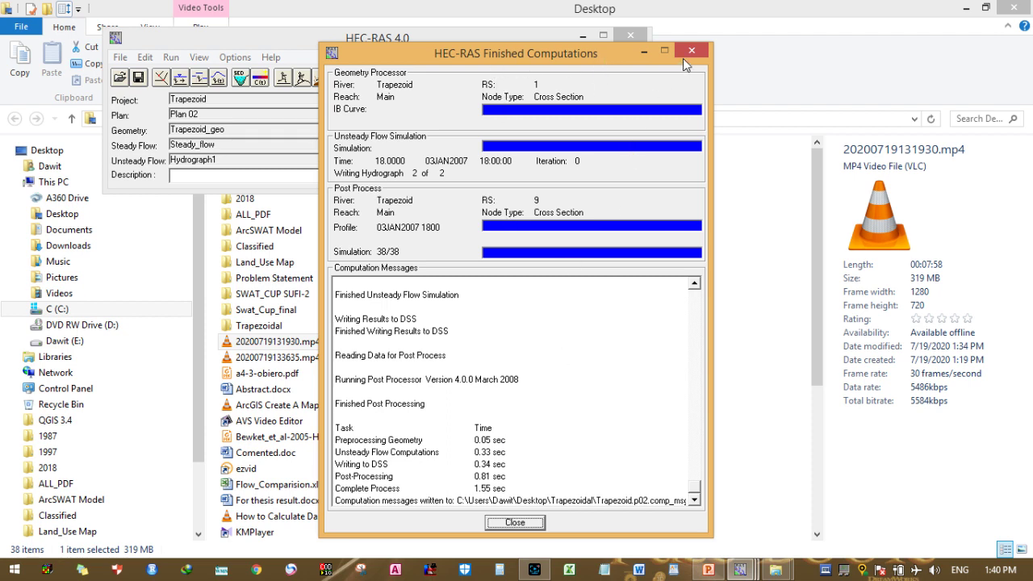
left_click(531, 523)
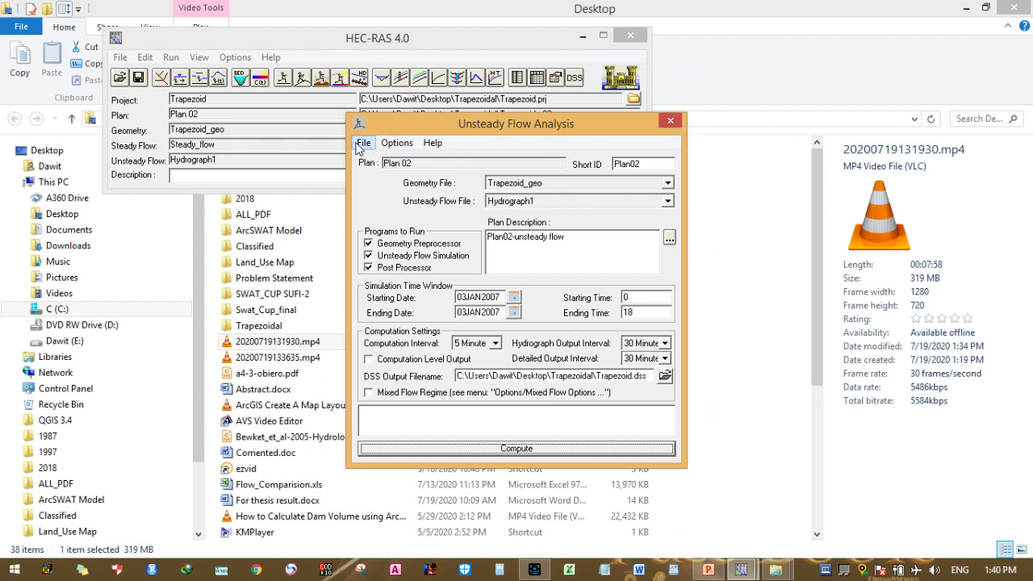
left_click(362, 144)
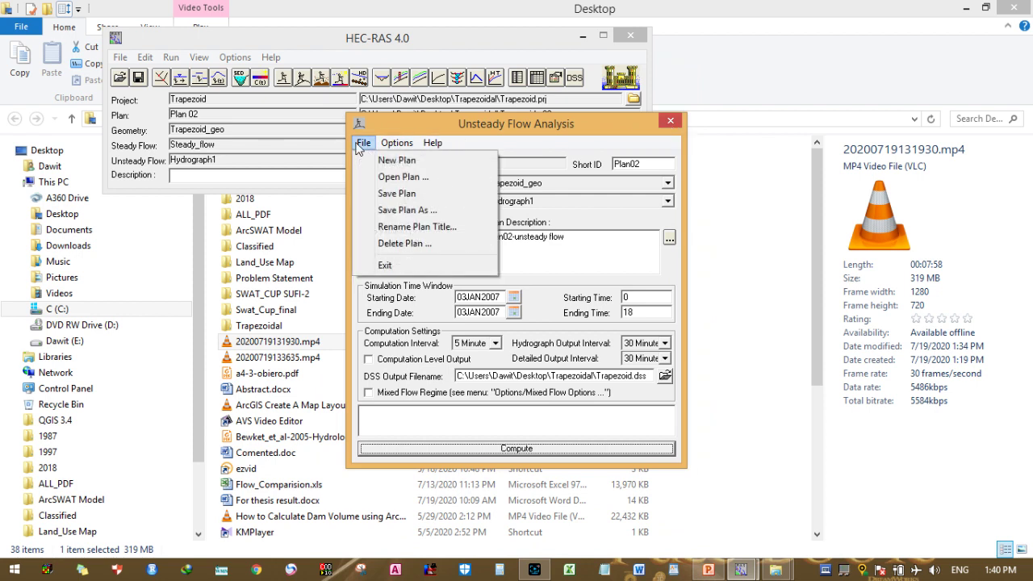
left_click(385, 196)
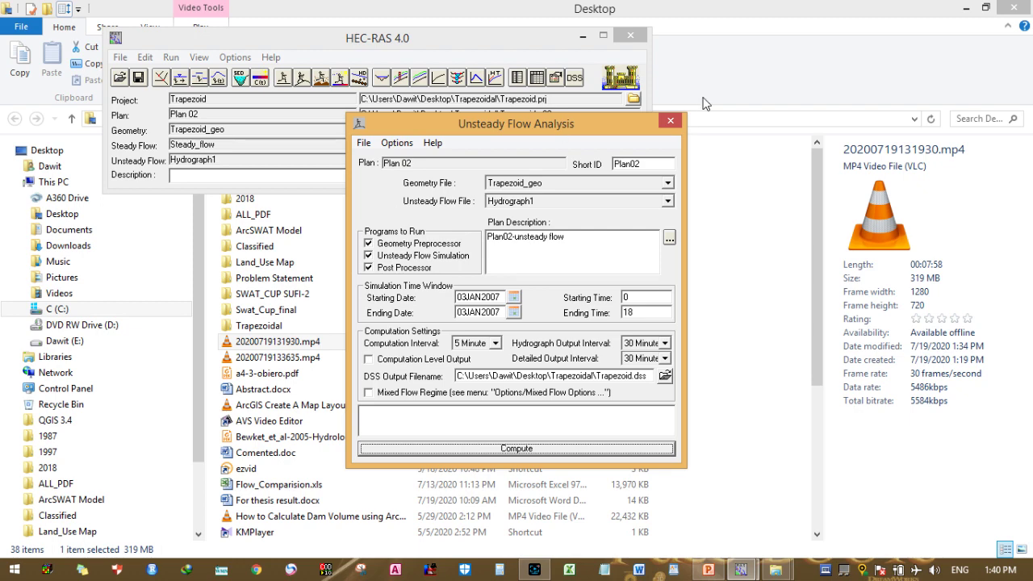
left_click(672, 121)
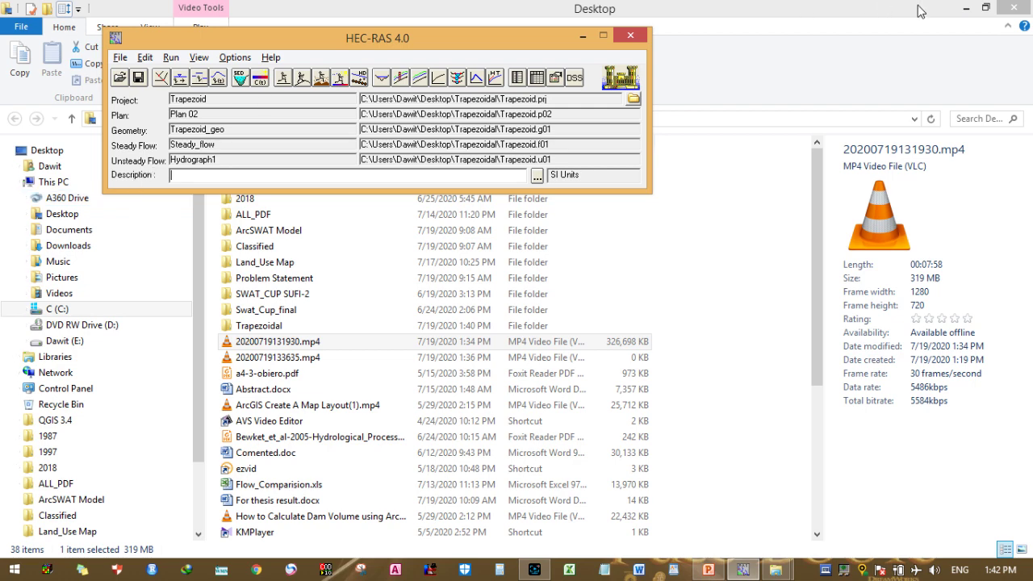
- Minimize the file browser, move the HEC-RAS main window slightly lower, and open the View menu
left_click(958, 8)
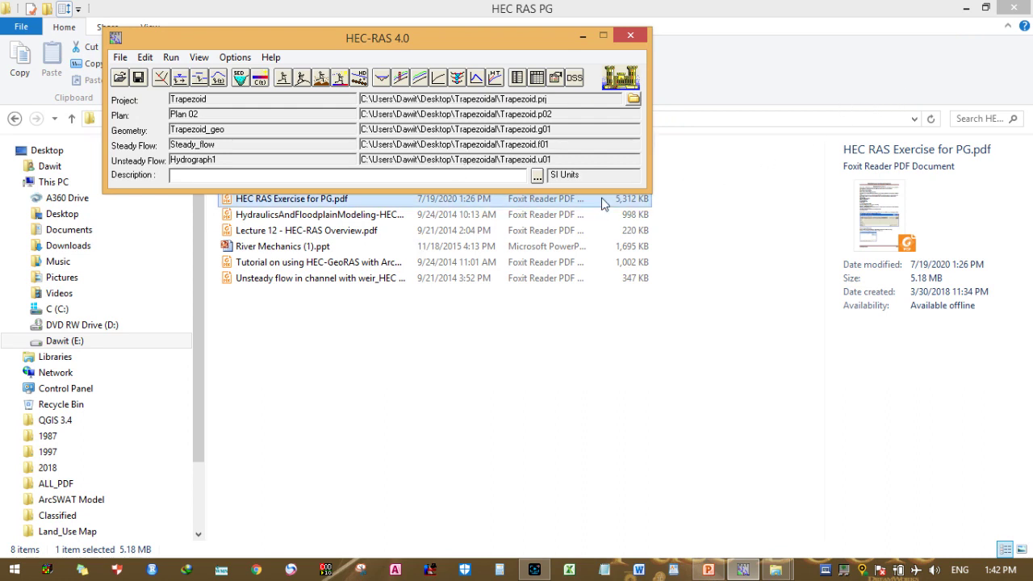
left_click(966, 8)
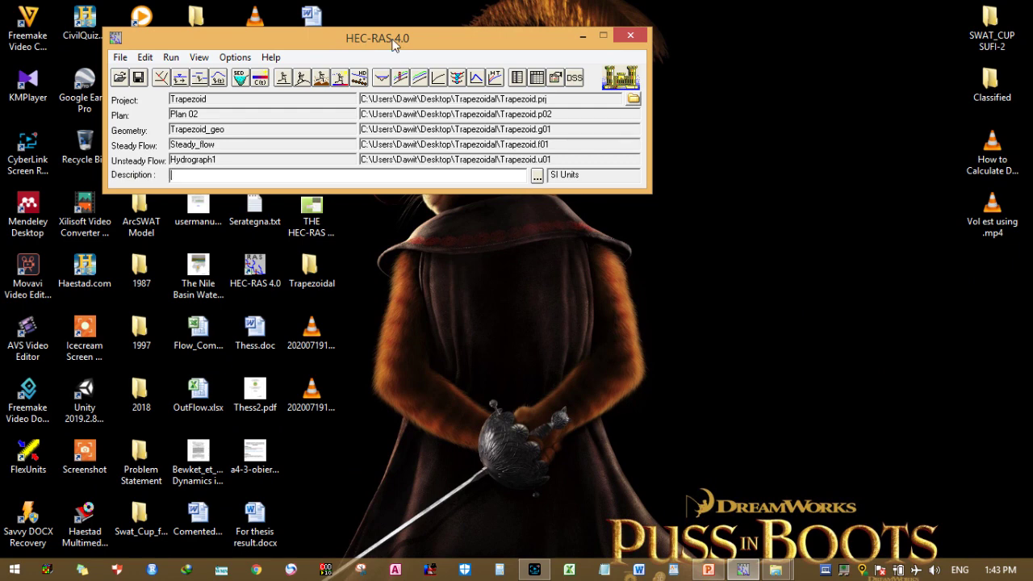
left_click_drag(398, 43, 403, 75)
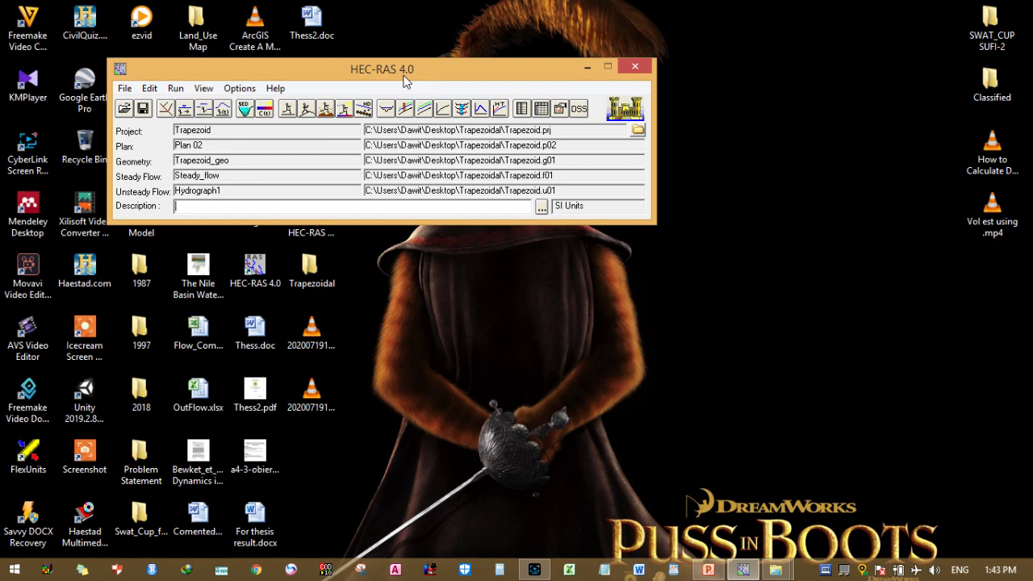
left_click(206, 91)
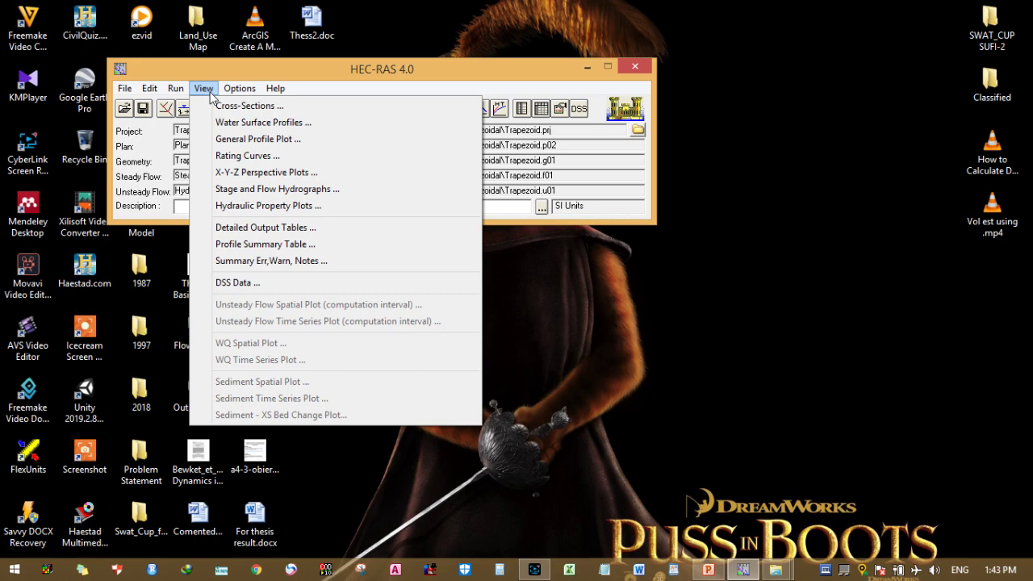
- Show Plan01 PF 1 results for station 9 in the Detailed Output Tables' Cross Section Output
left_click(271, 232)
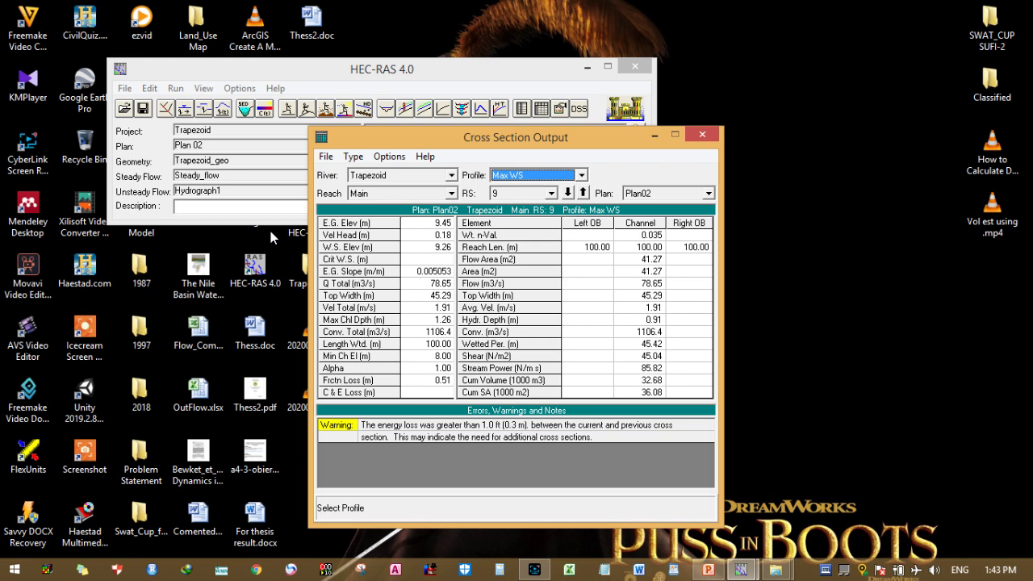
left_click(709, 193)
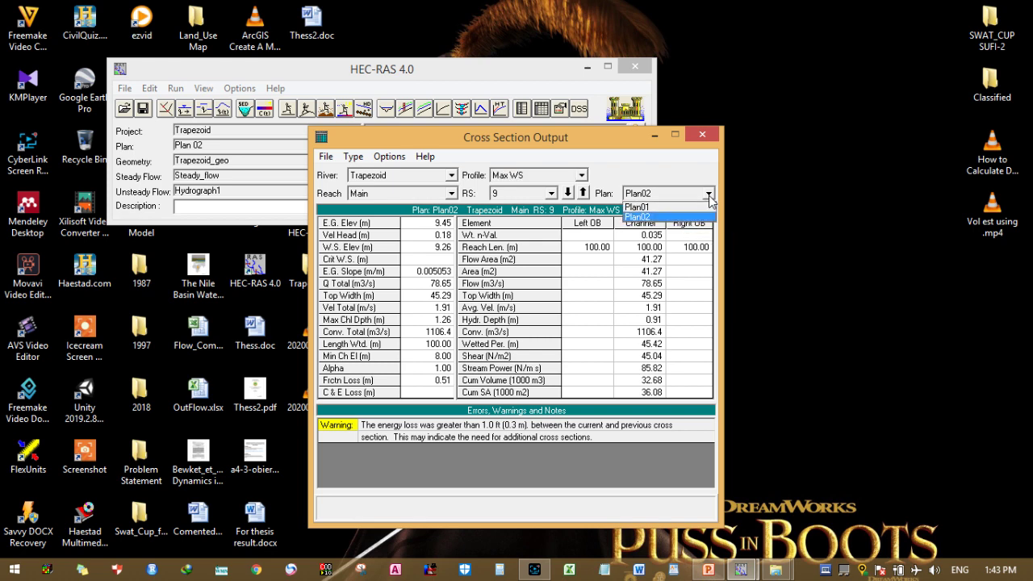
left_click(636, 208)
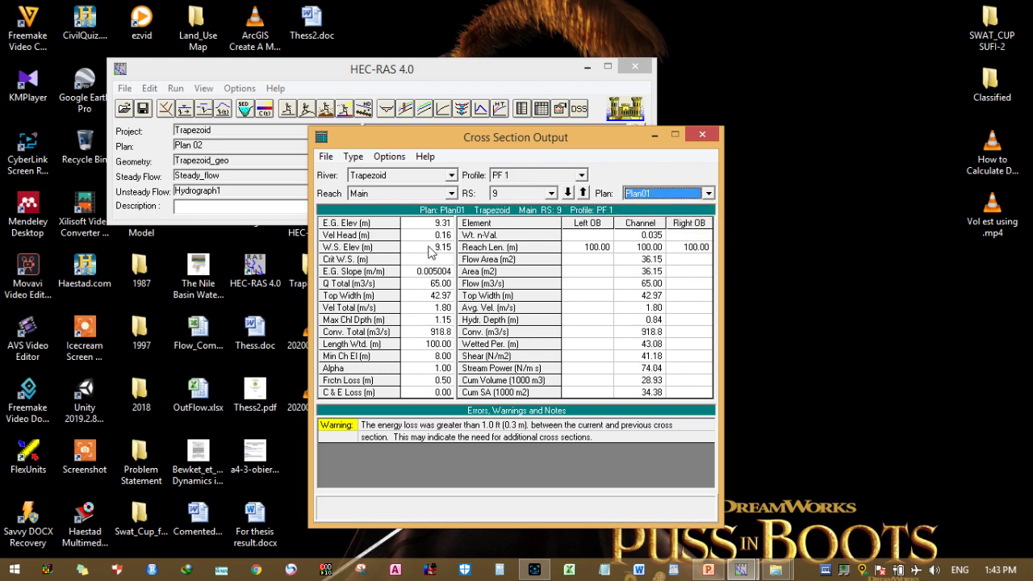